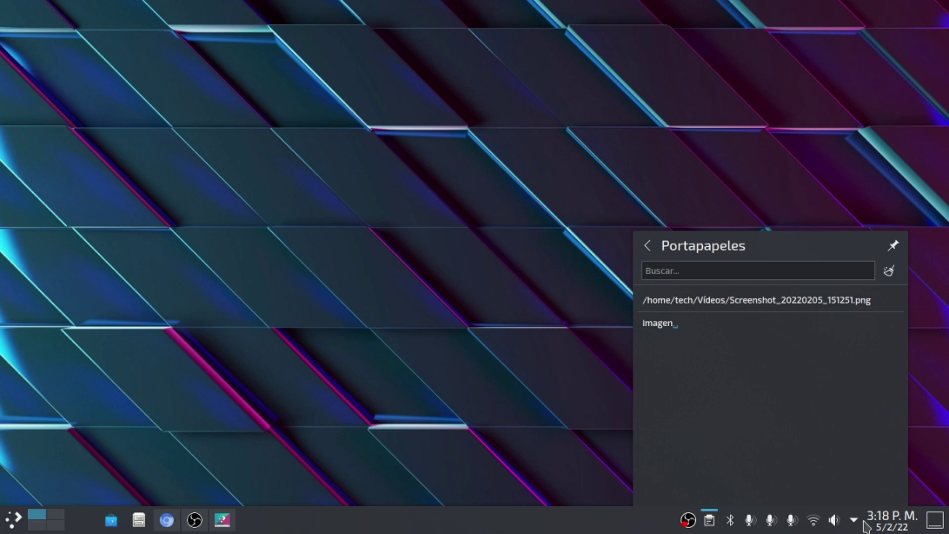
Step: Dismiss the clipboard popup and look through the application launcher's sections, ending on the list of all applications
left_click(90, 439)
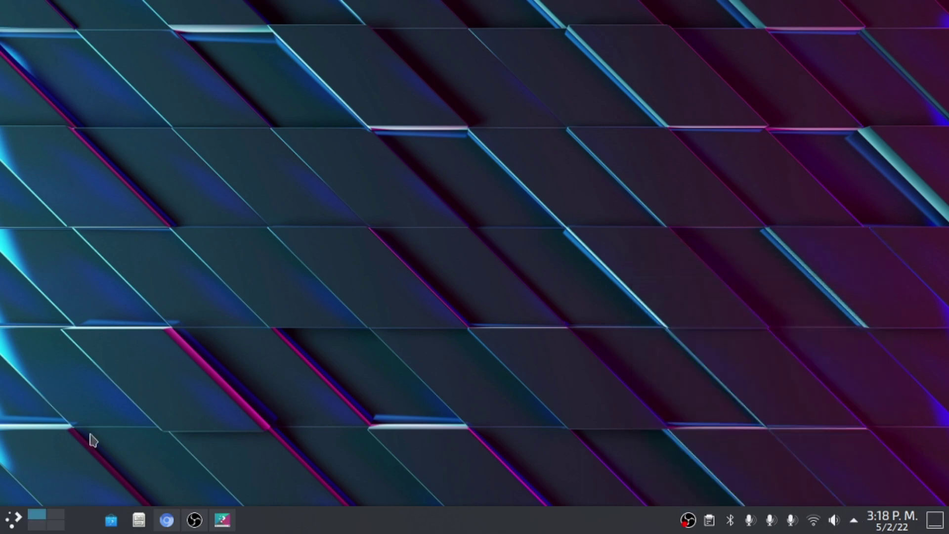
left_click(26, 529)
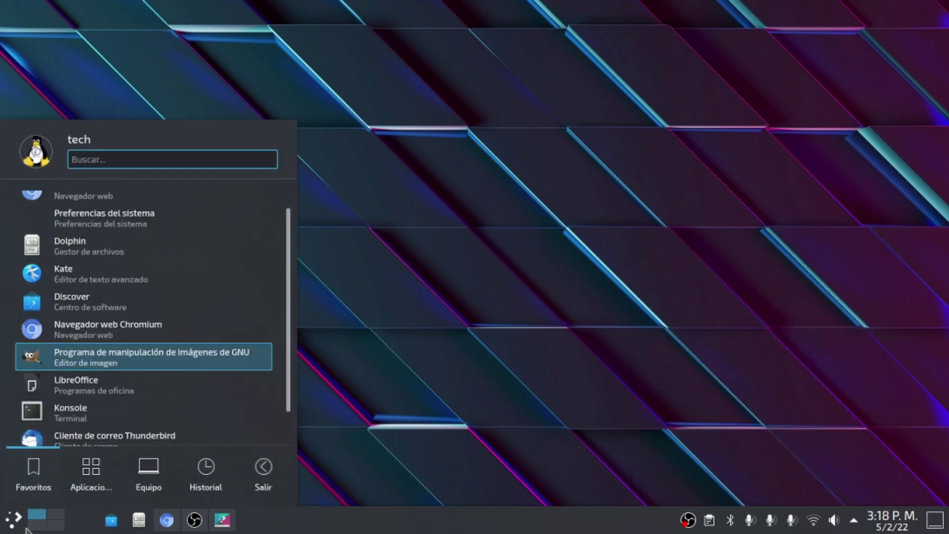
key("Up")
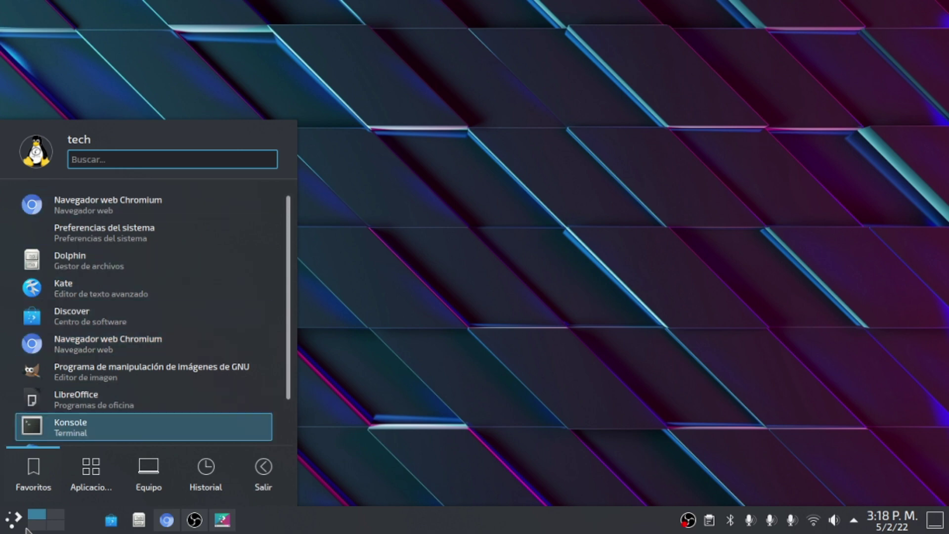
mouse_move(91, 472)
key("Right")
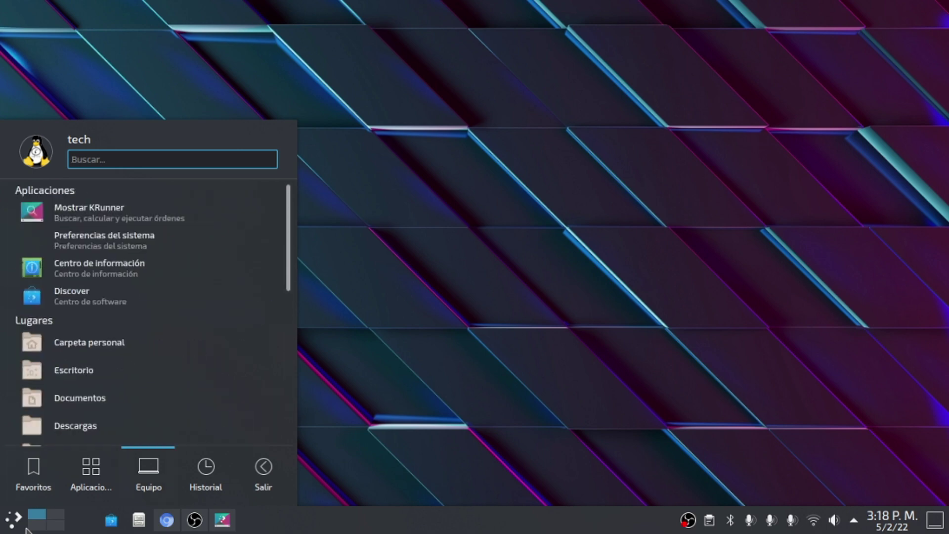
right_click(105, 476)
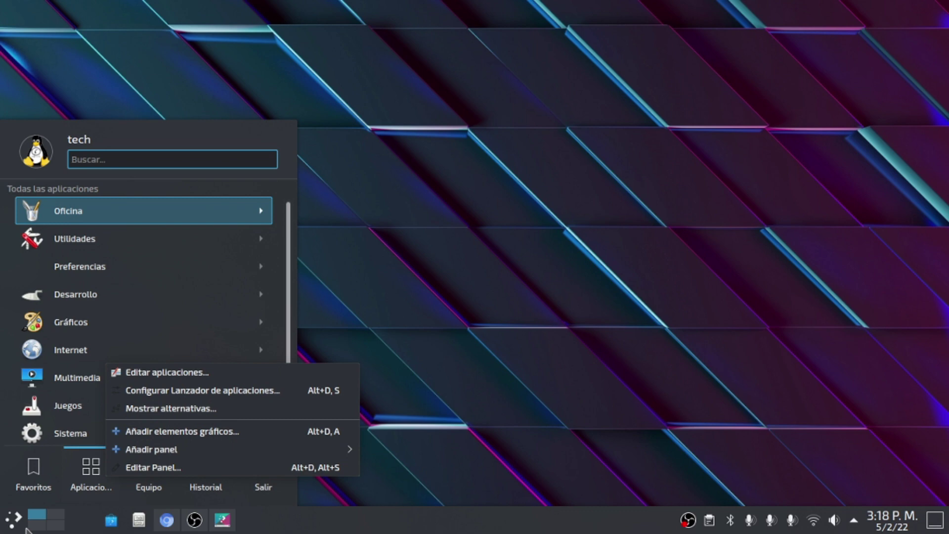
key("Escape")
scroll(144, 322, "down", 2)
scroll(144, 322, "up", 2)
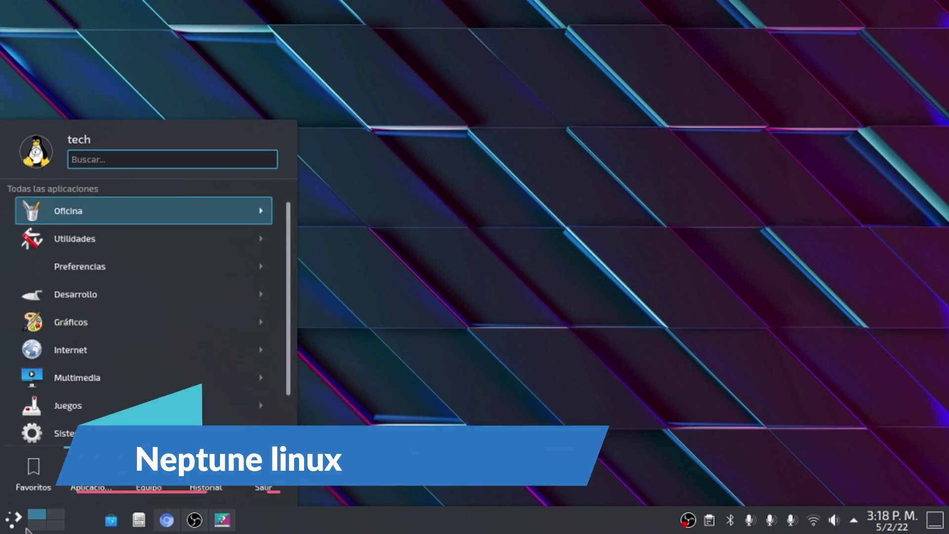
Step: Look through the programs in the Oficina category and launch LibreOffice Calc
key("Down")
key("Up")
key("Right")
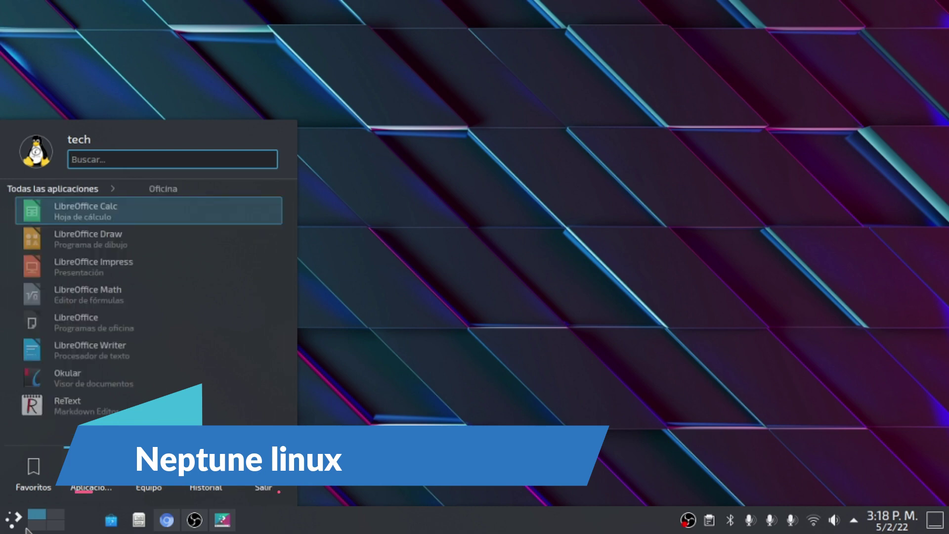
key("Down")
key("Down")
key("Down")
key("Down")
key("Down")
key("Down")
key("Down")
key("Up")
key("Up")
key("Up")
key("Up")
key("Up")
key("Up")
key("Up")
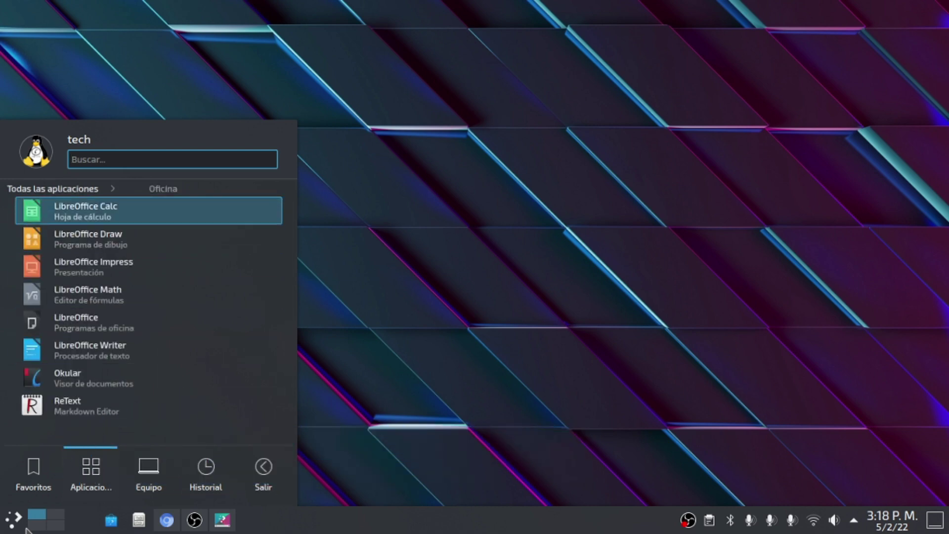
left_click(128, 210)
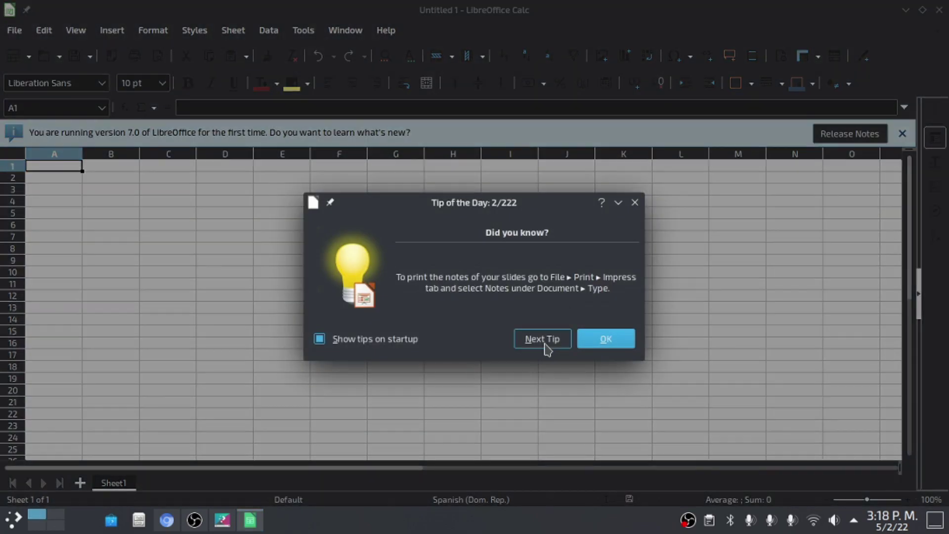
Step: Dismiss the tip of the day and enter 4 in cells E10 and E8
left_click(605, 339)
left_click(291, 275)
type("4")
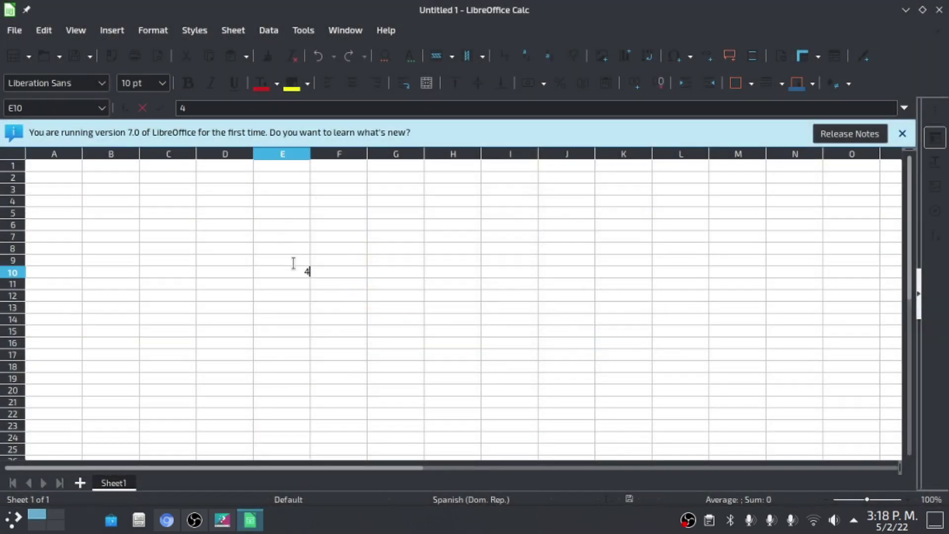
left_click(292, 251)
type("4")
Step: Enter the formula =E8+E10 in cell F10 and close the spreadsheet without saving it
right_click(348, 257)
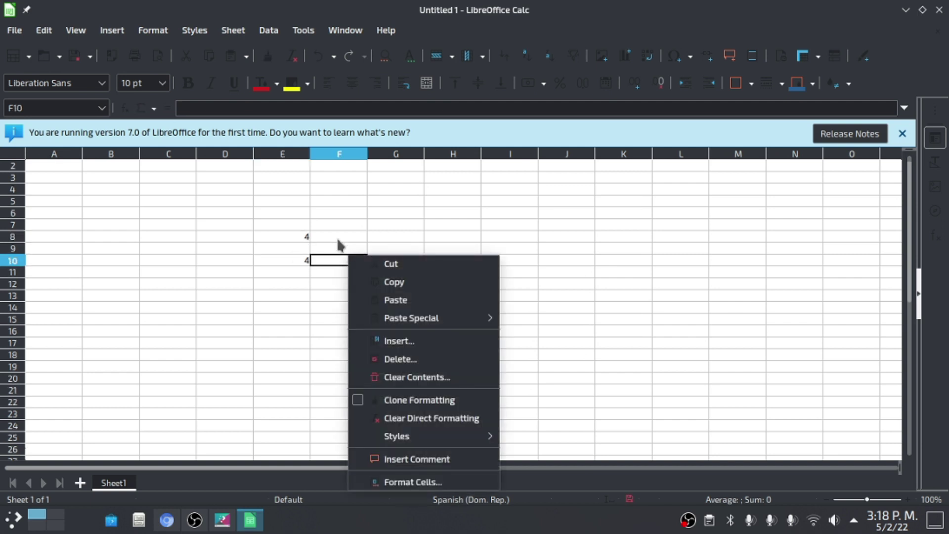
left_click(338, 251)
type("=")
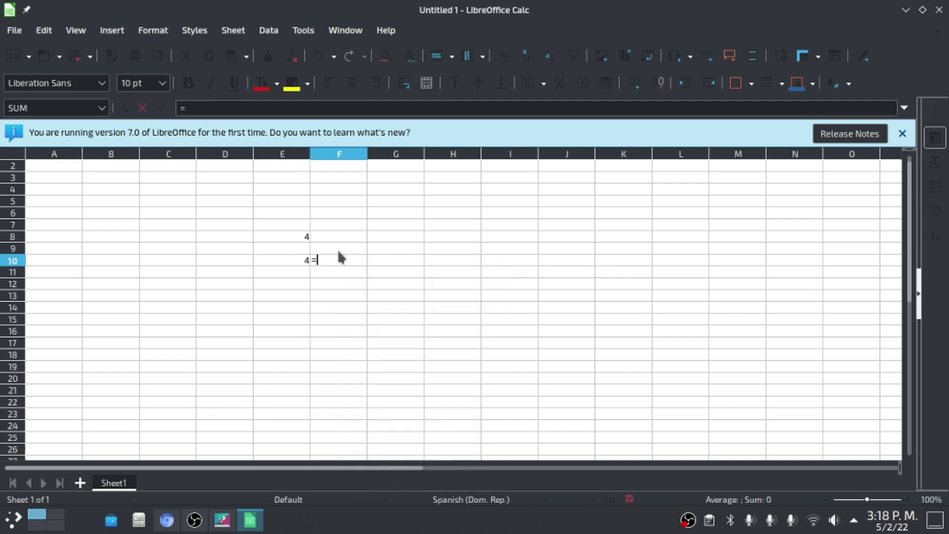
left_click(302, 237)
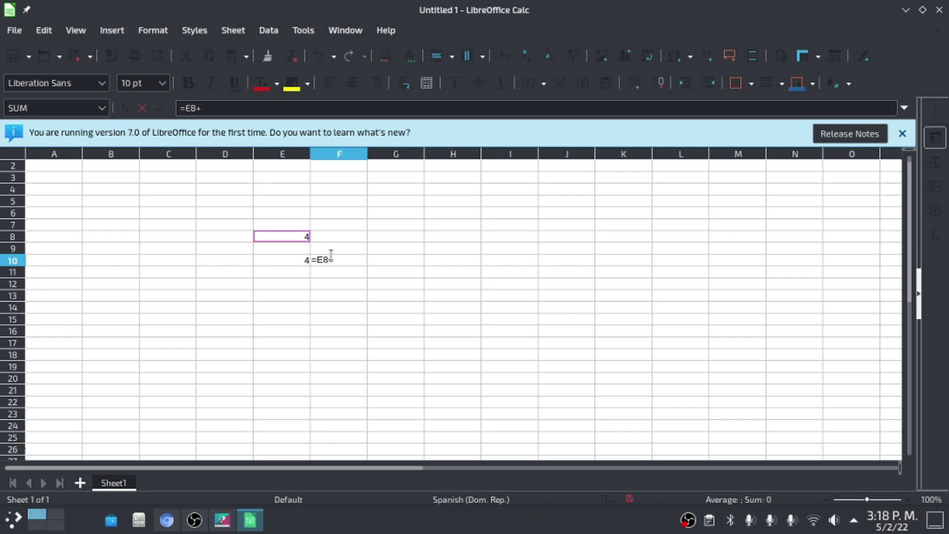
type("+")
left_click(303, 261)
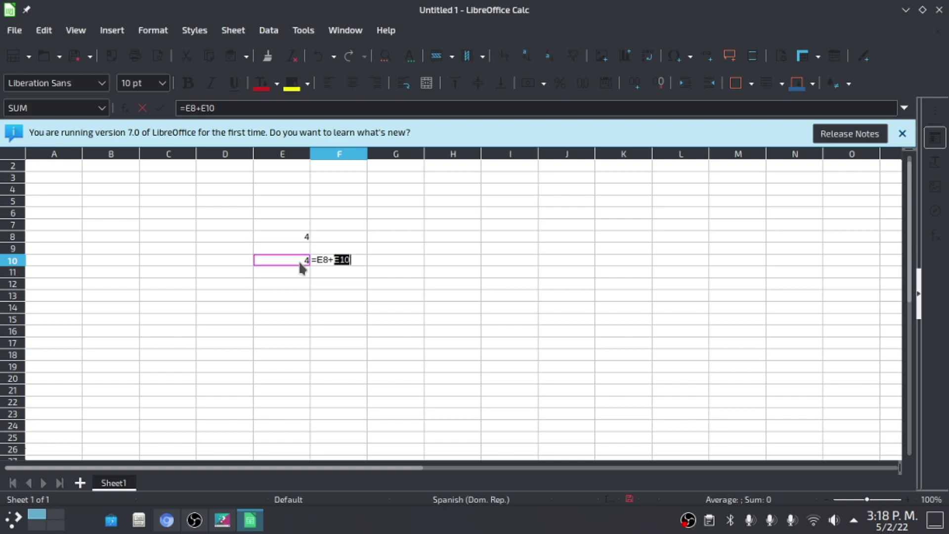
key("Return")
left_click(940, 10)
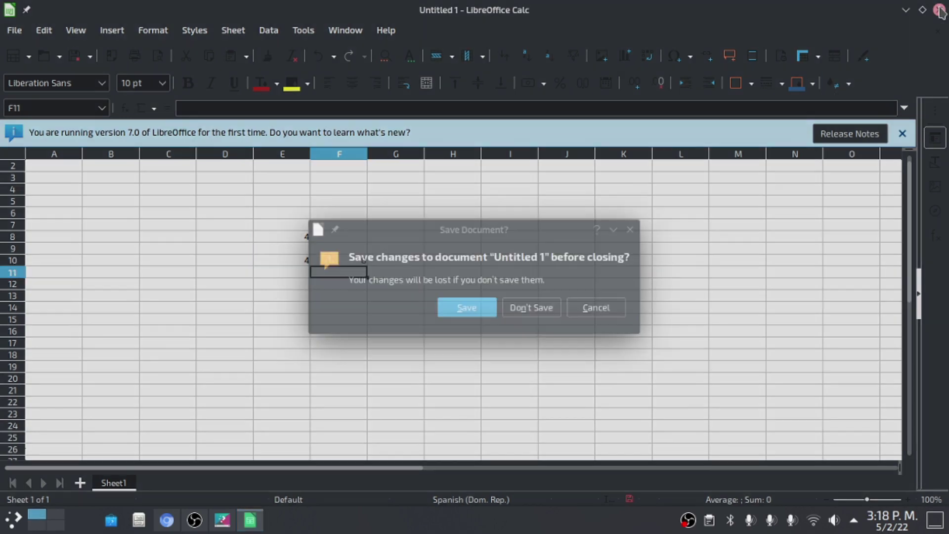
left_click(528, 321)
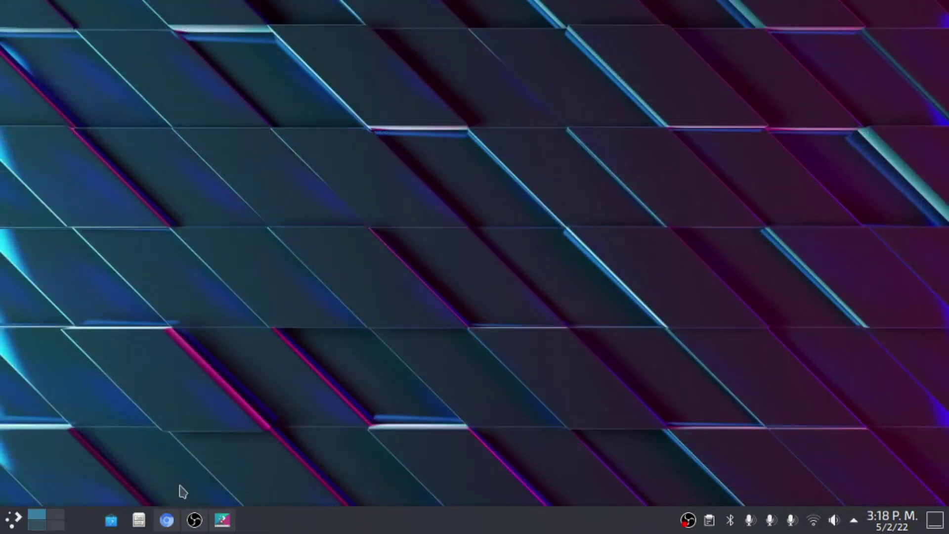
Step: Open the application launcher at its Equipo section
left_click(26, 522)
key("Tab")
key("Tab")
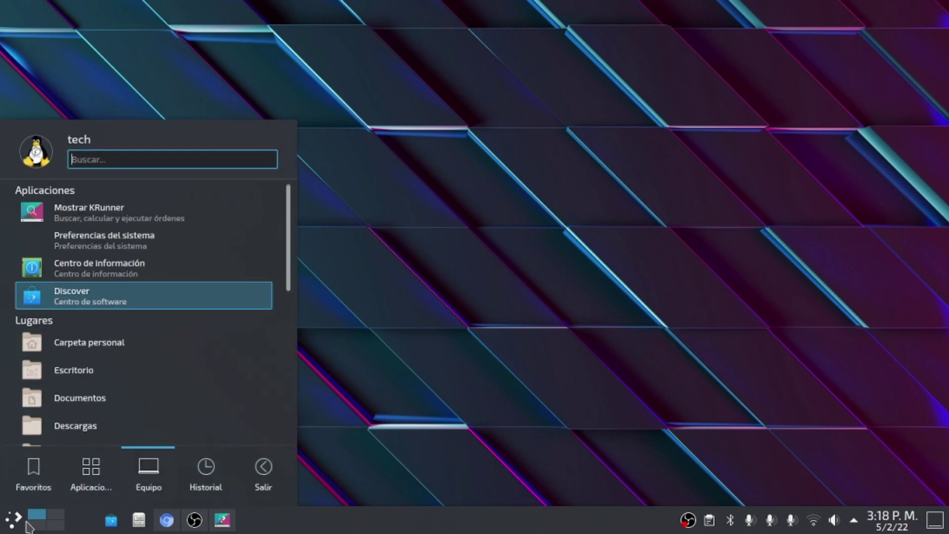
key("Up")
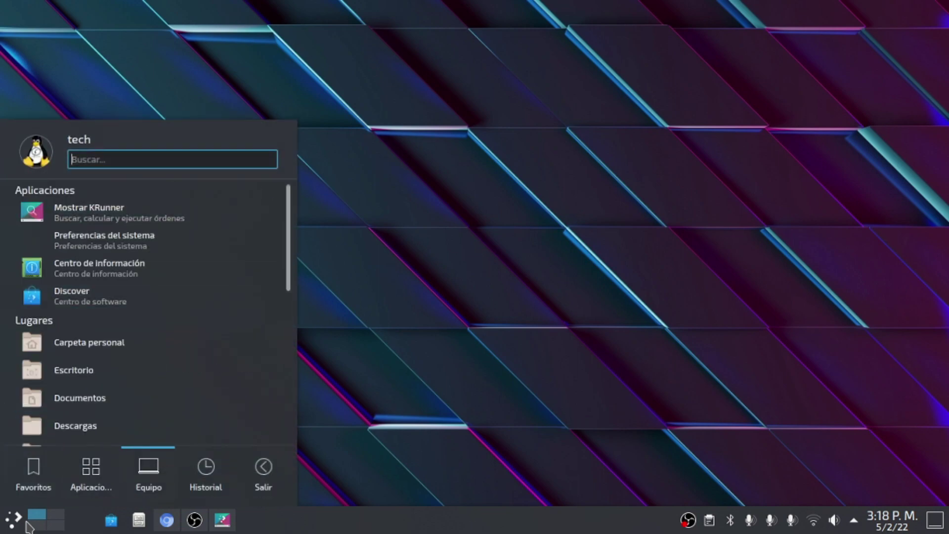
type("te")
key("BackSpace")
key("BackSpace")
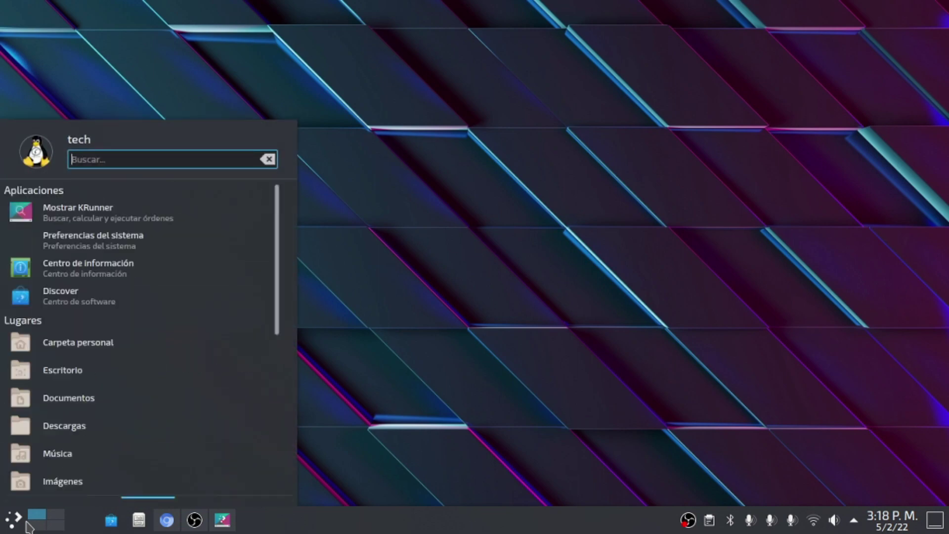
Step: Launch LibreOffice Impress from the Oficina category of the applications list
key("Left")
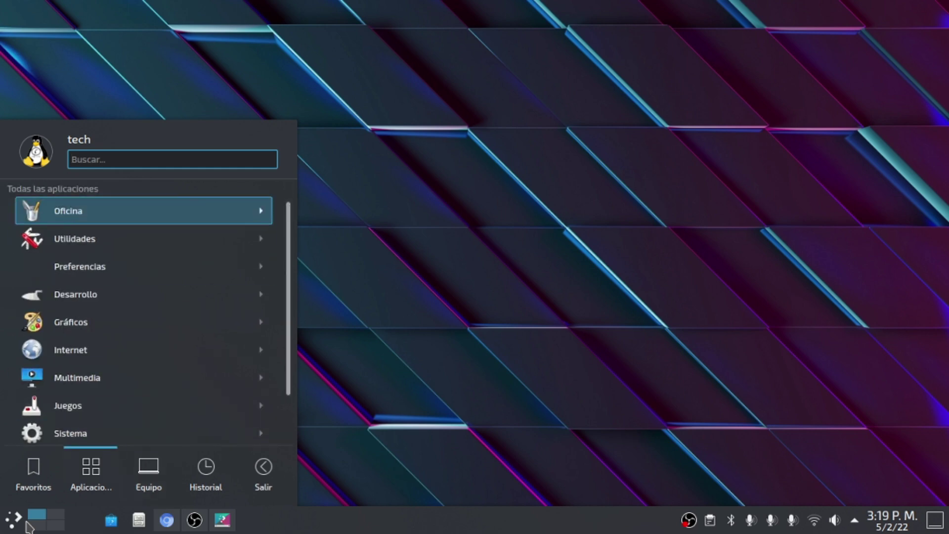
key("Right")
key("Down")
key("Down")
key("Down")
key("Up")
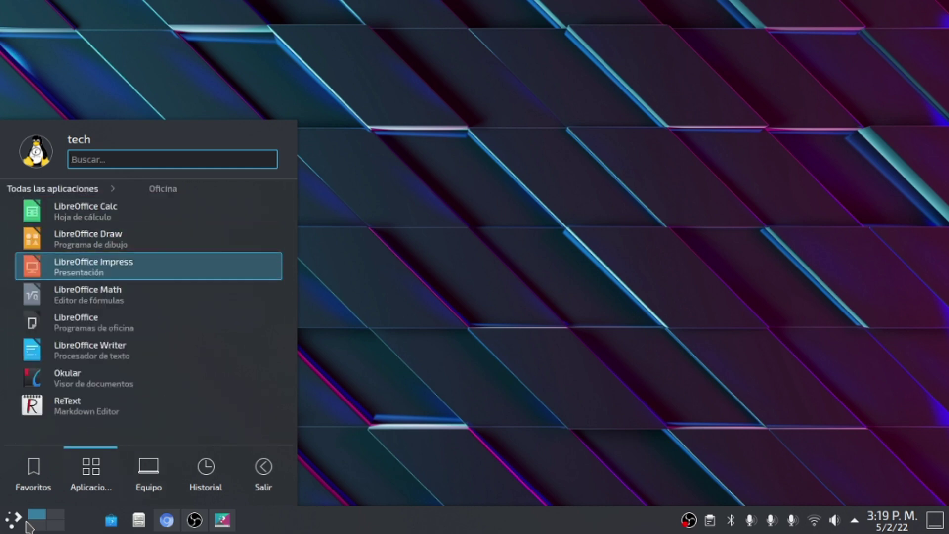
key("Up")
key("Down")
left_click(118, 270)
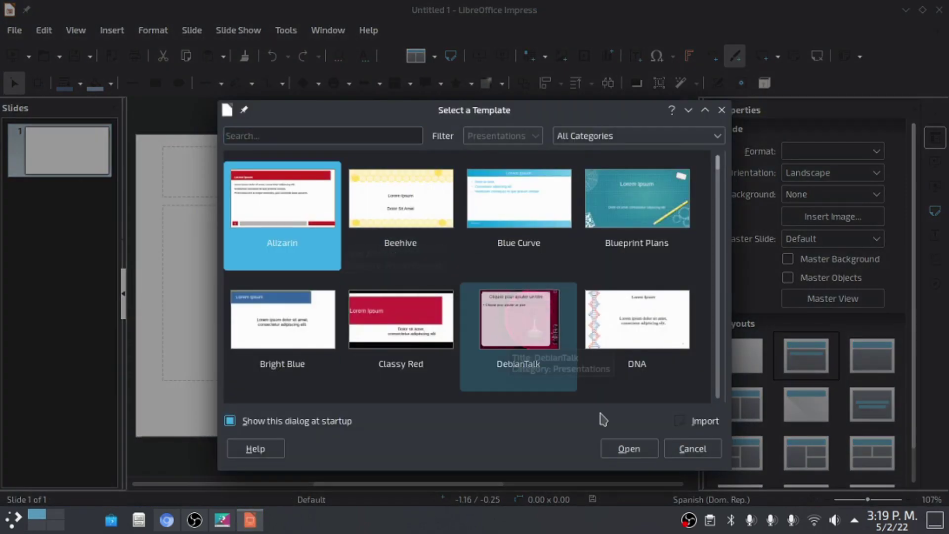
Step: Create a presentation from the Alizarin template and try out the title slide's text placeholder and the Insert Line tool
left_click(635, 451)
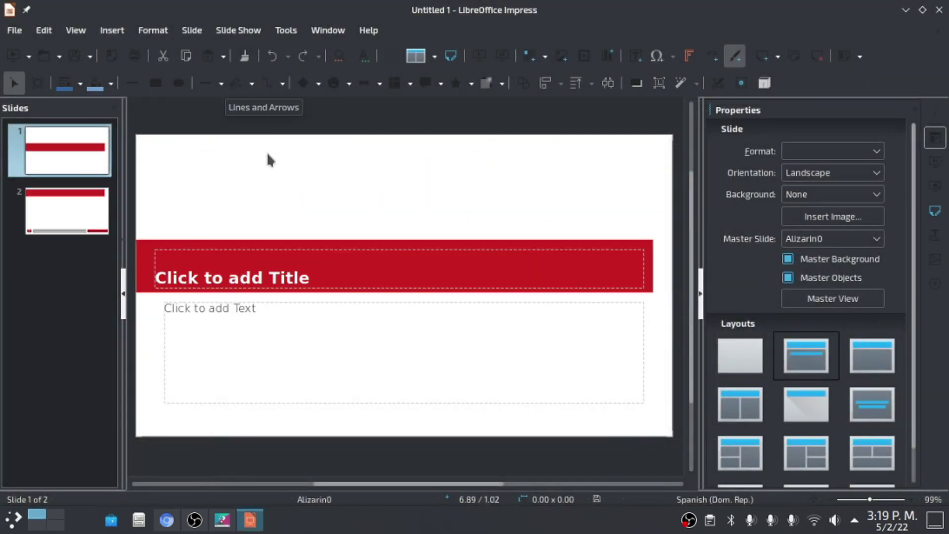
scroll(252, 208, "down", 2)
left_click(253, 242)
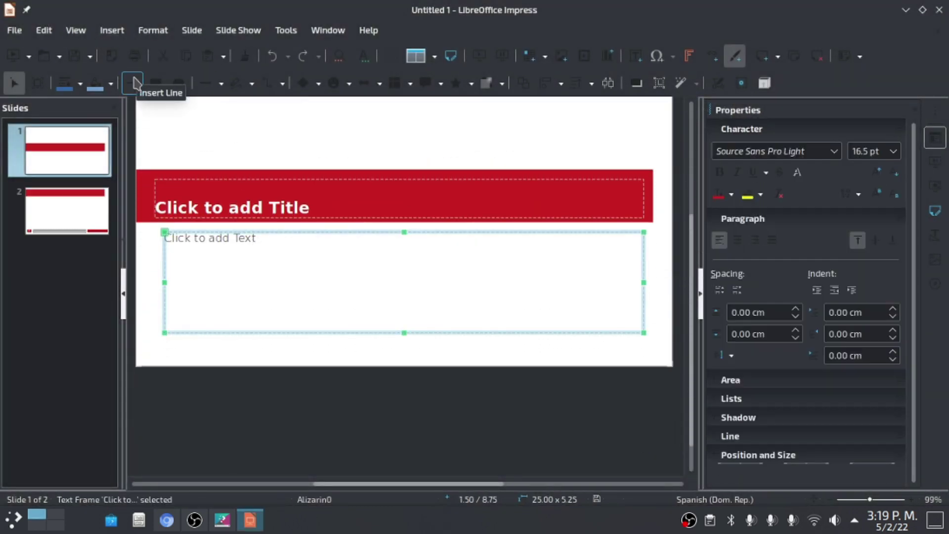
left_click(133, 82)
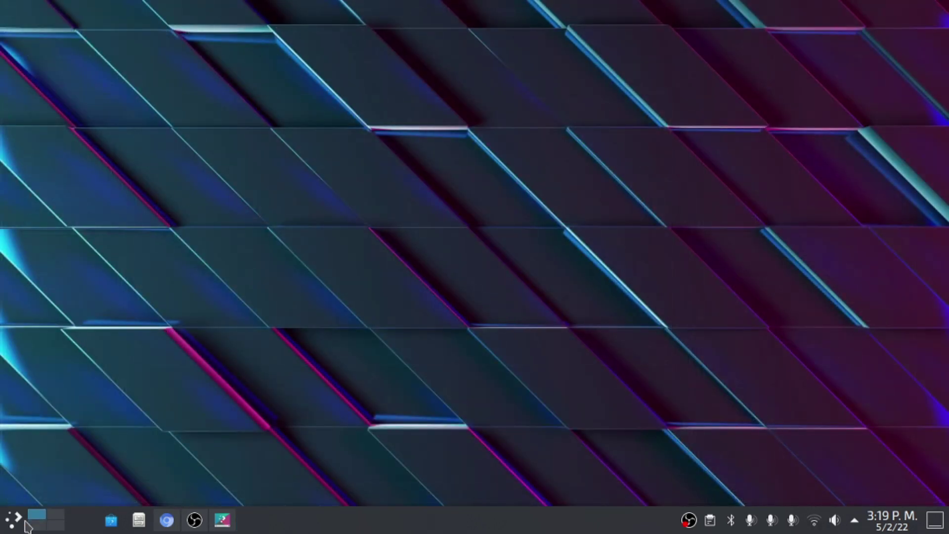
Step: Open the Oficina category in the application launcher's list of all applications
left_click(25, 522)
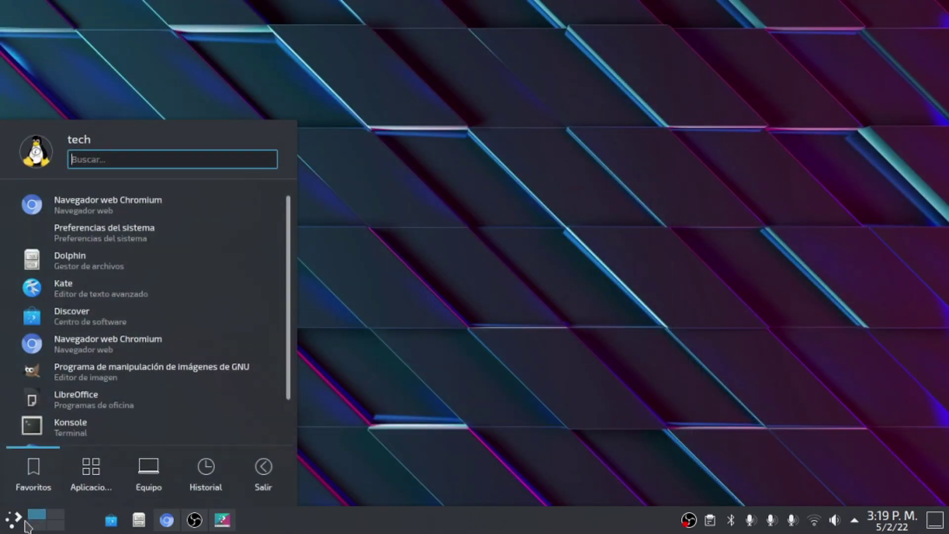
mouse_move(90, 473)
key("Down")
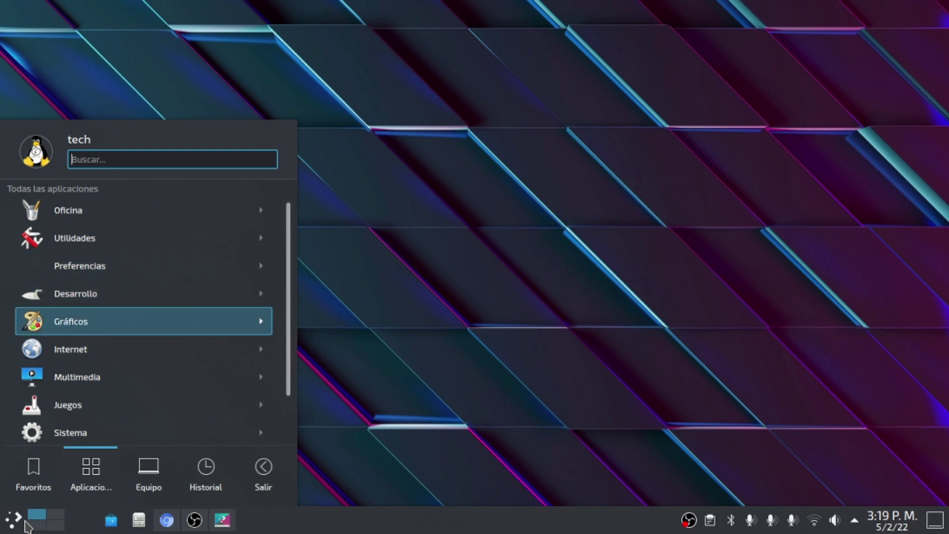
key("Up")
key("Up")
key("Up")
key("Up")
key("Right")
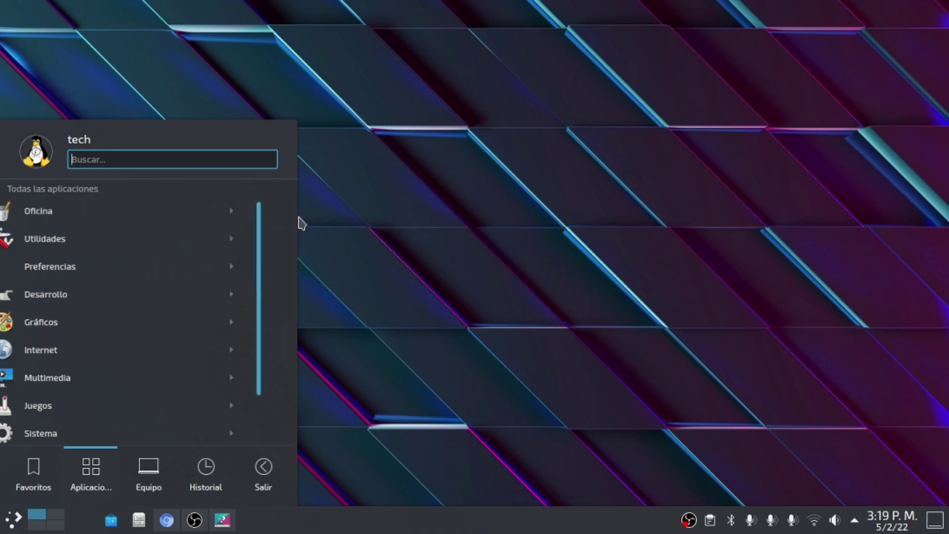
Step: Look through the LibreOffice programs listed in the Oficina category
key("Down")
key("Down")
key("Down")
key("Up")
key("Down")
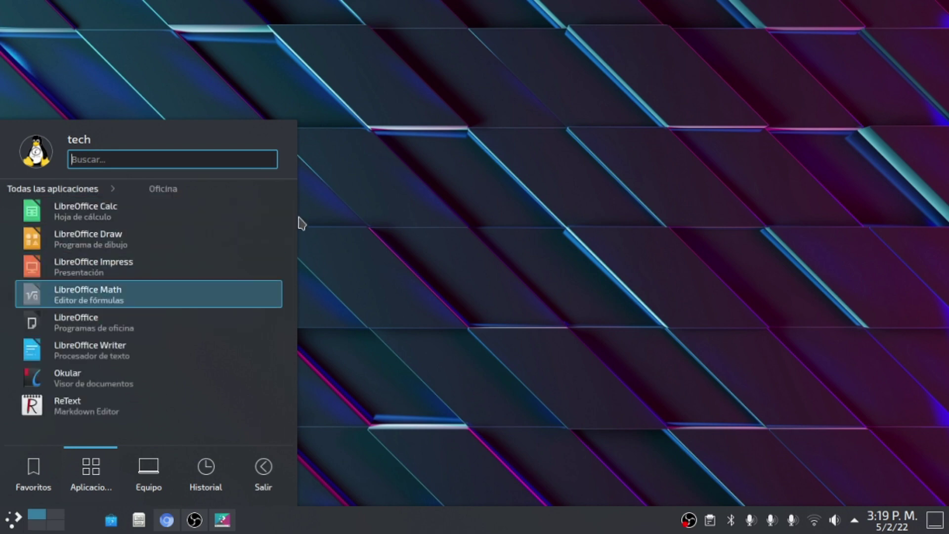
key("Up")
key("Up")
key("Down")
key("Down")
key("Down")
key("Down")
key("Up")
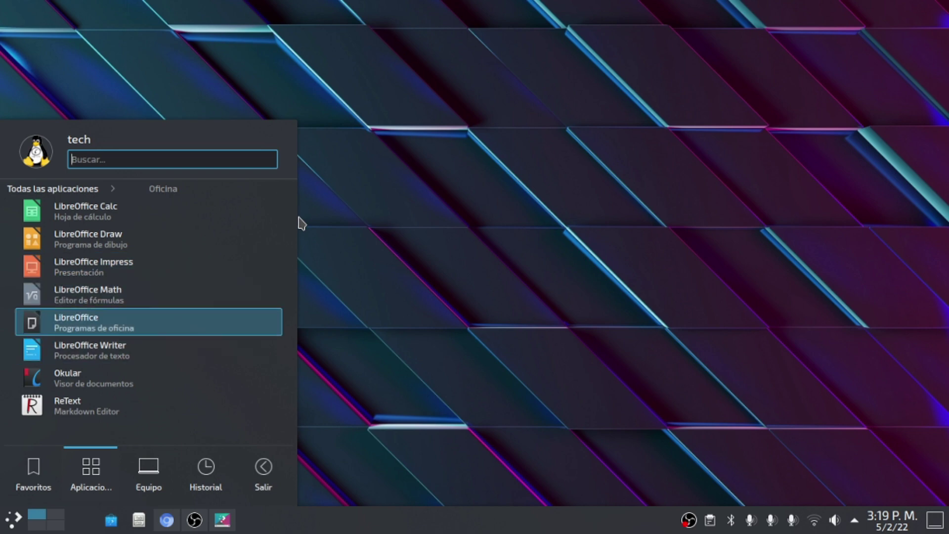
key("Up")
key("Up")
key("Up")
key("Down")
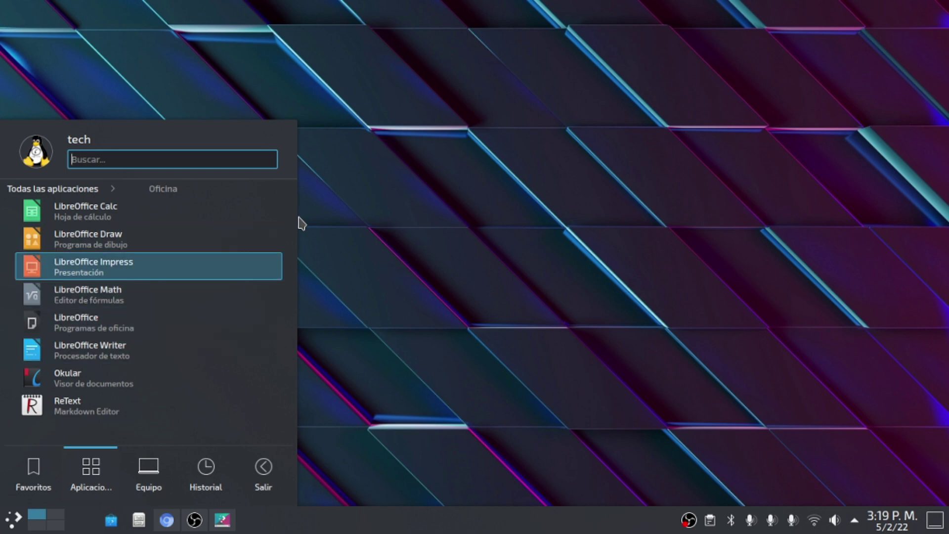
Step: Launch LibreOffice Writer from the Oficina category
key("Down")
key("Down")
key("Down")
key("Return")
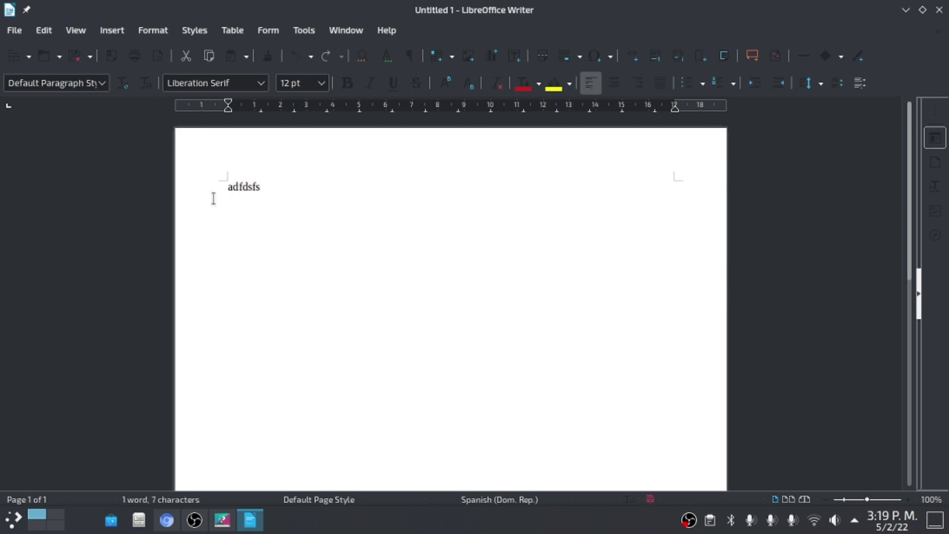
Step: Format the word "adfdsfs" in the document as bold, italic, underlined and struck through
left_click_drag(213, 198, 243, 190)
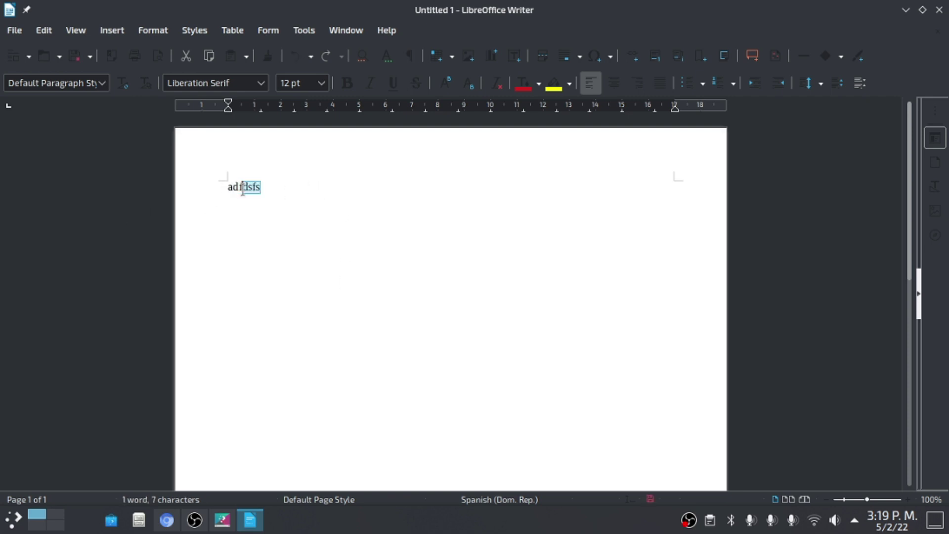
left_click(348, 82)
left_click(369, 83)
left_click(391, 85)
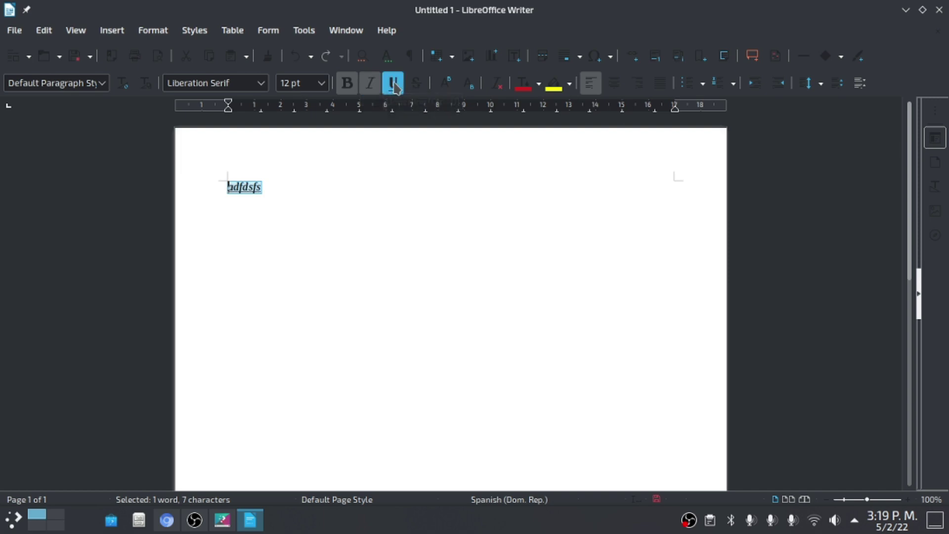
left_click(416, 83)
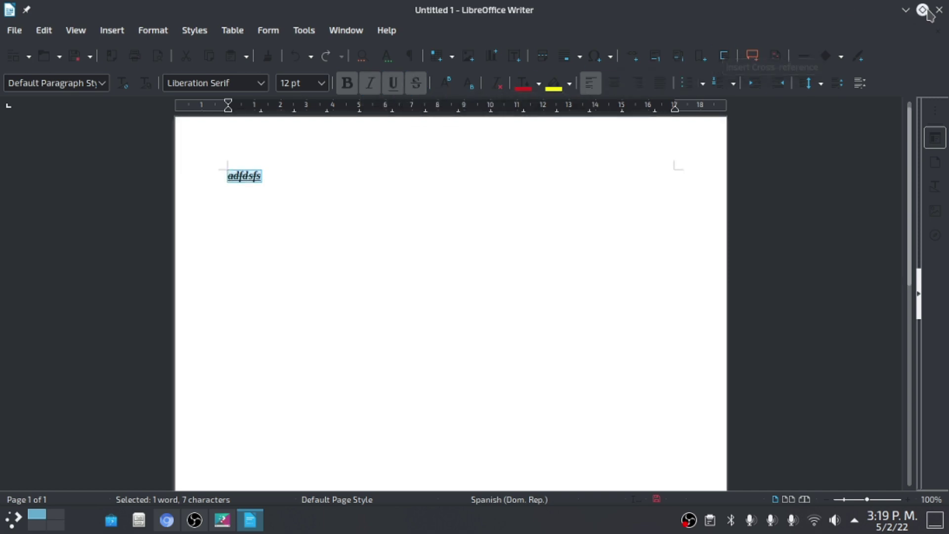
Step: Close the Writer document without saving its changes
left_click(923, 10)
left_click(623, 10)
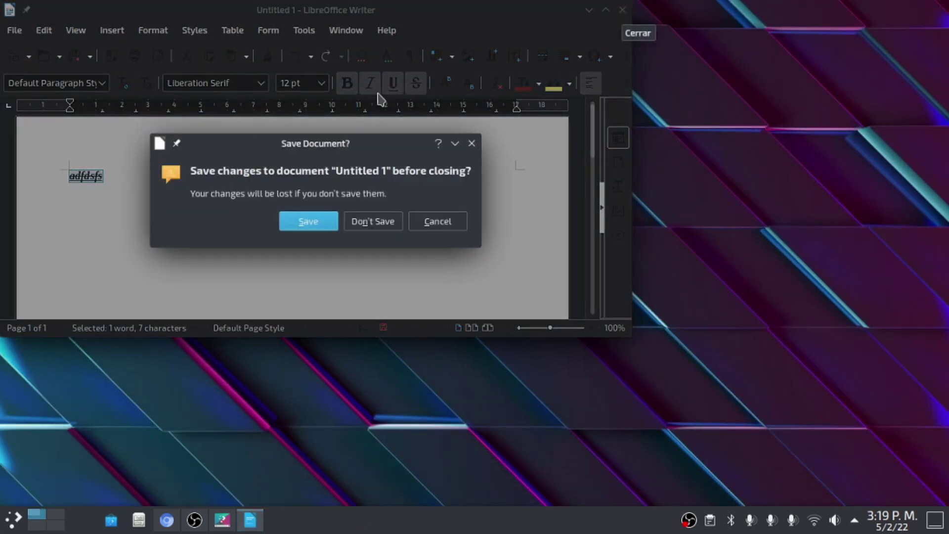
left_click(367, 227)
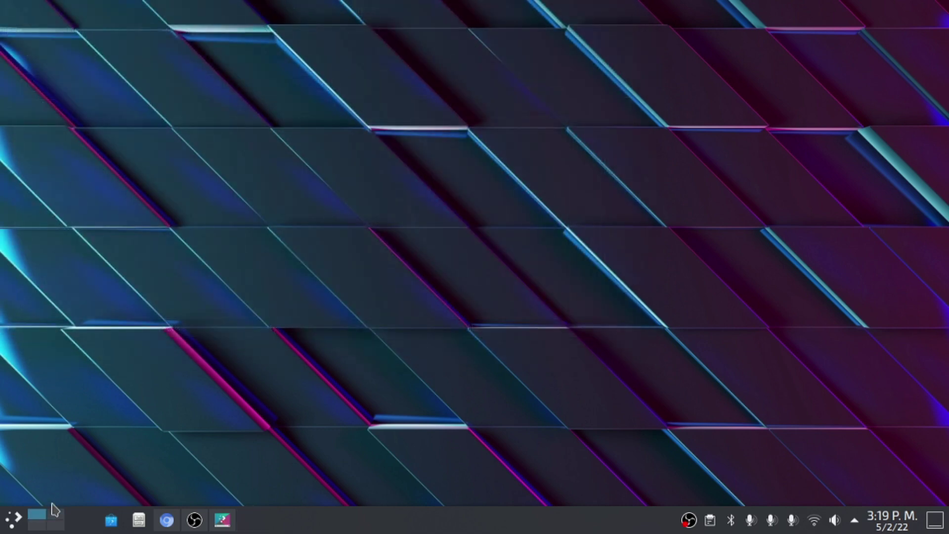
right_click(52, 505)
right_click(52, 504)
right_click(52, 504)
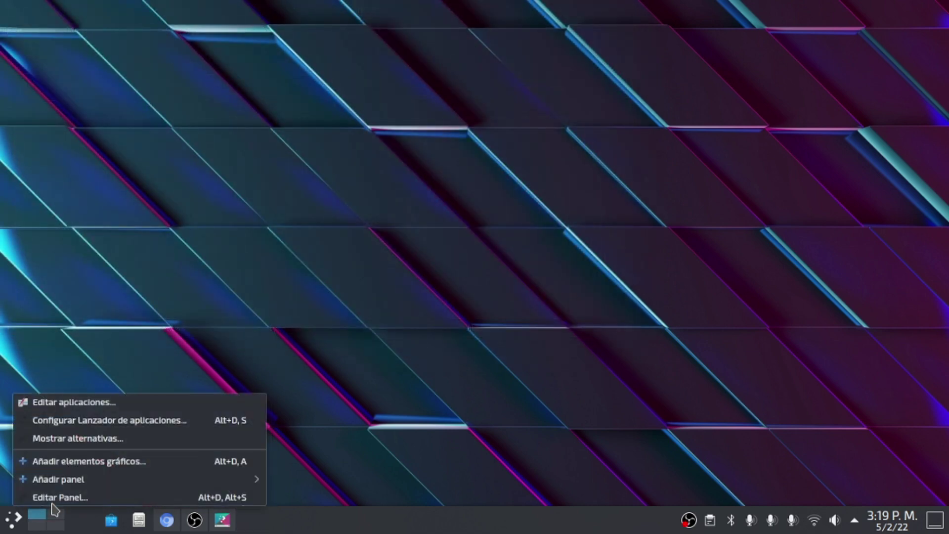
right_click(11, 515)
right_click(12, 516)
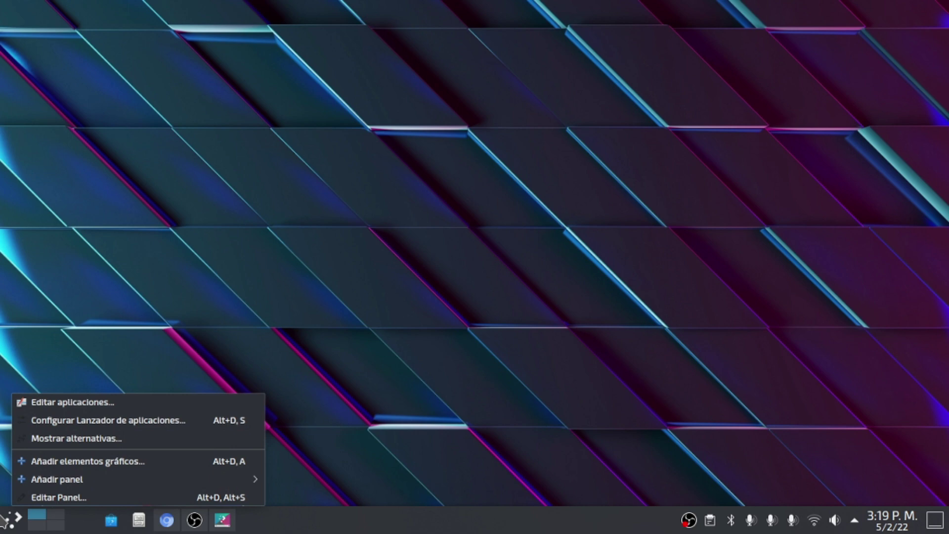
left_click(1, 514)
right_click(3, 520)
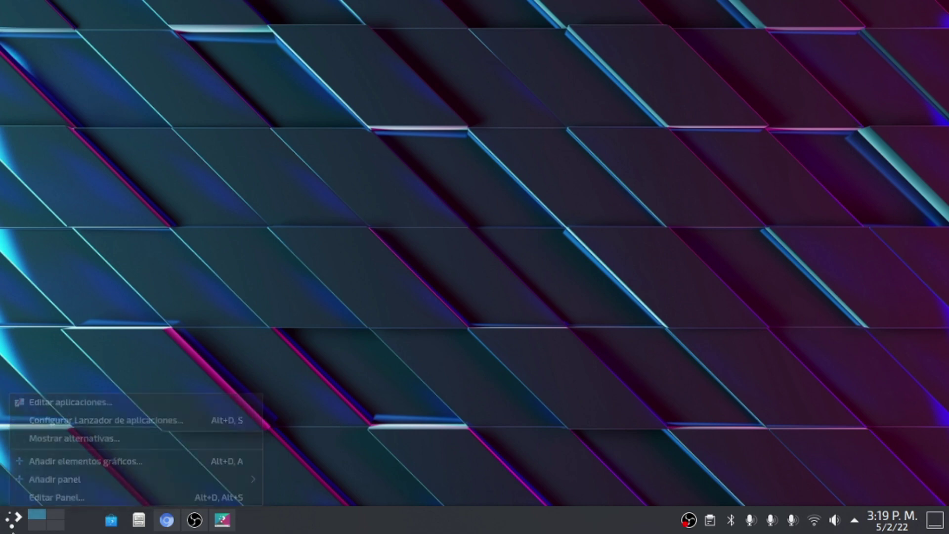
key("Escape")
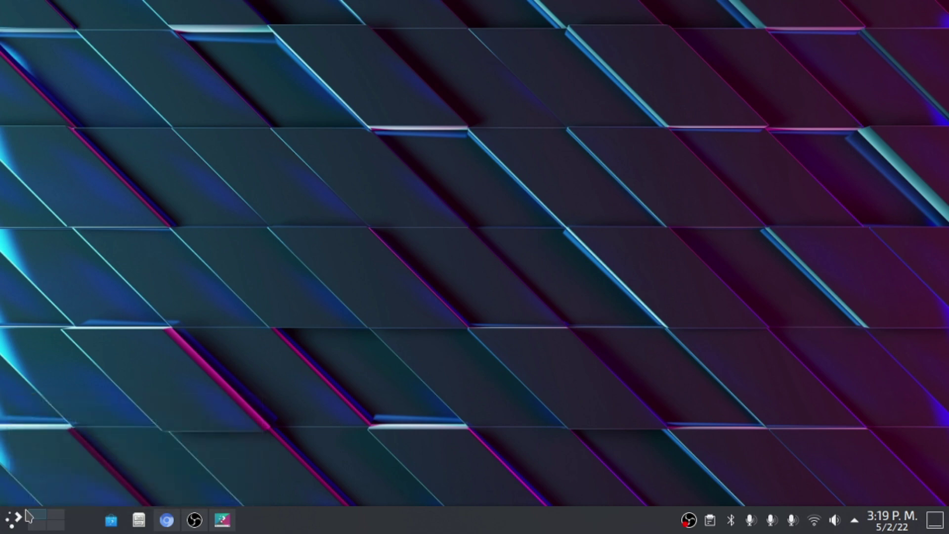
Step: Look through the categories in the application launcher's list of all applications, from Oficina to Sistema
key("super")
key("Right")
key("Up")
key("Up")
key("Up")
key("Up")
key("Up")
key("Up")
key("Up")
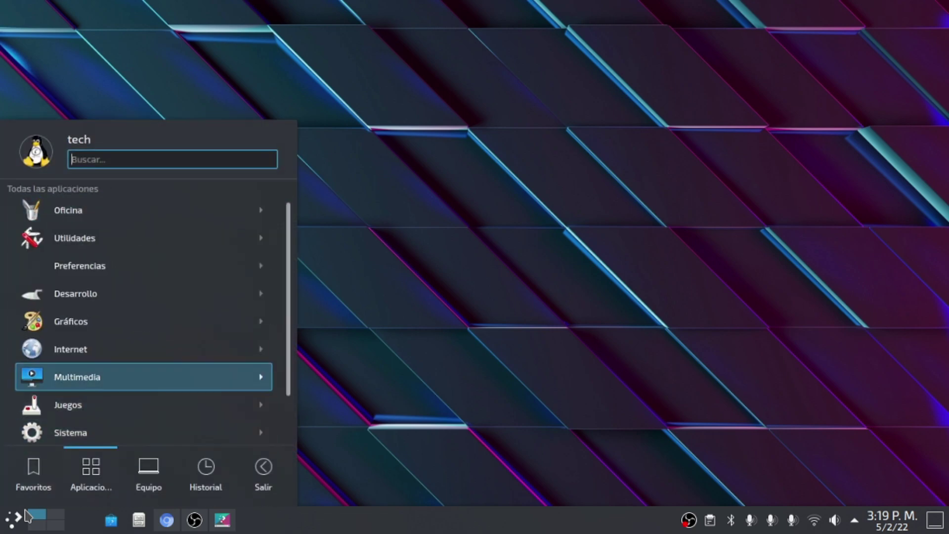
key("Up")
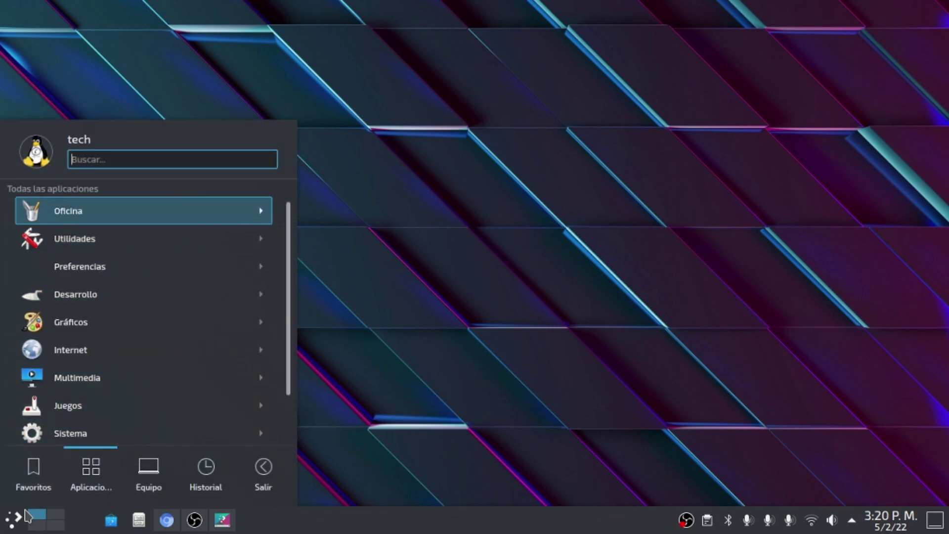
key("Down")
key("Down")
key("Down")
key("Down")
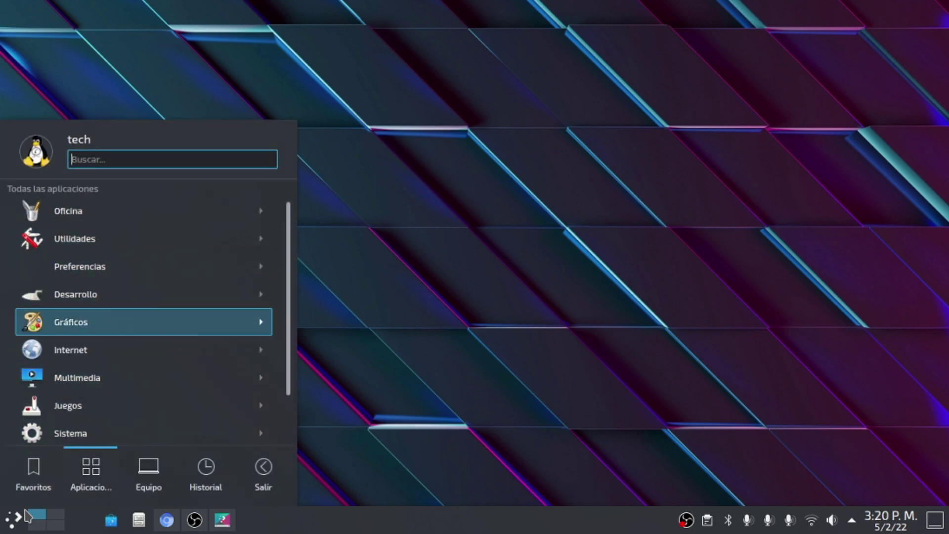
key("Down")
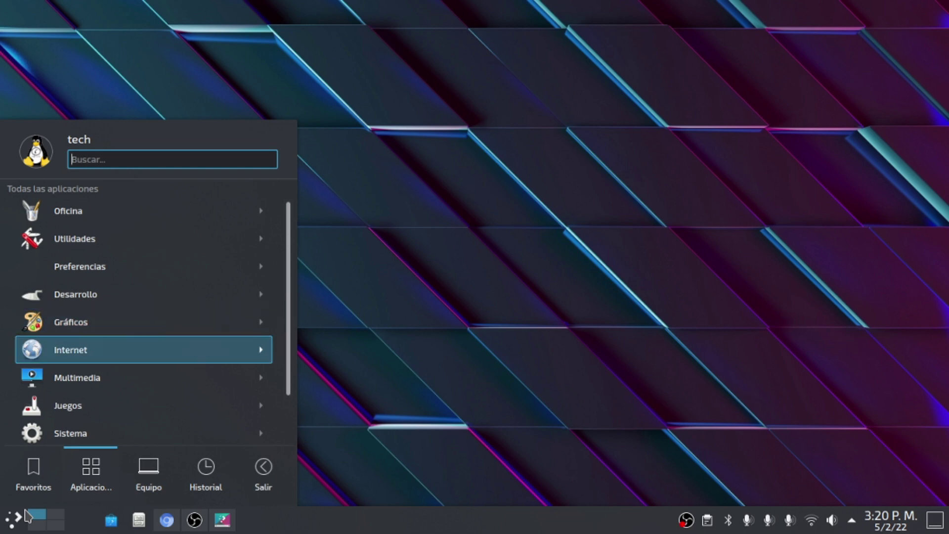
key("Down")
key("Down")
key("Down")
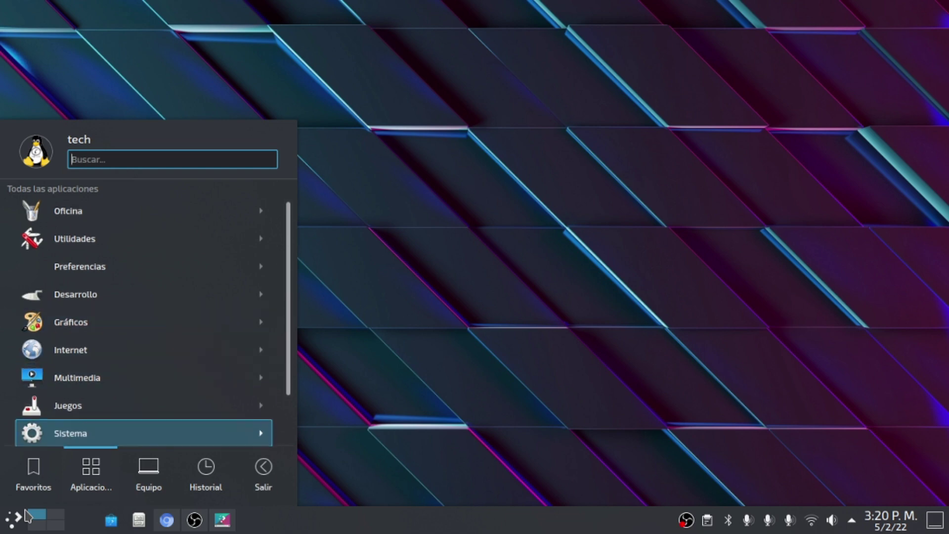
Step: Examine the programs listed in the Sistema category of the application launcher
key("Right")
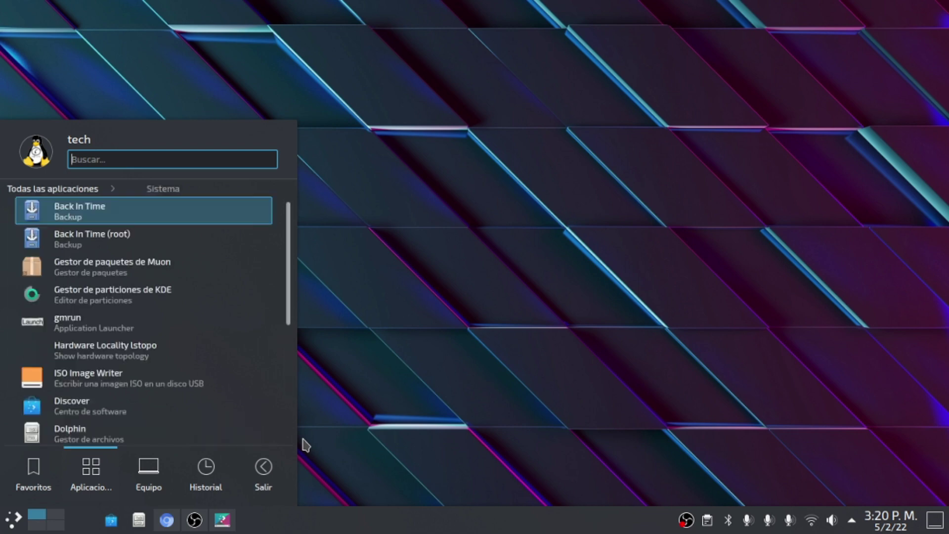
key("Down")
key("Down")
key("Down")
key("Down")
key("Up")
key("Up")
key("Down")
key("Up")
key("Down")
key("Down")
key("Down")
key("Down")
key("Down")
key("Down")
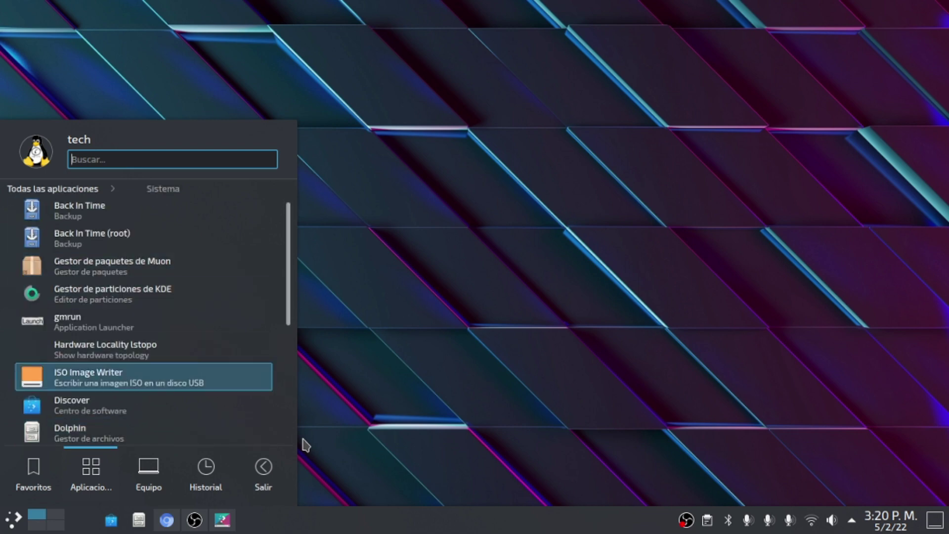
key("Tab")
key("Tab")
key("Tab")
key("Right")
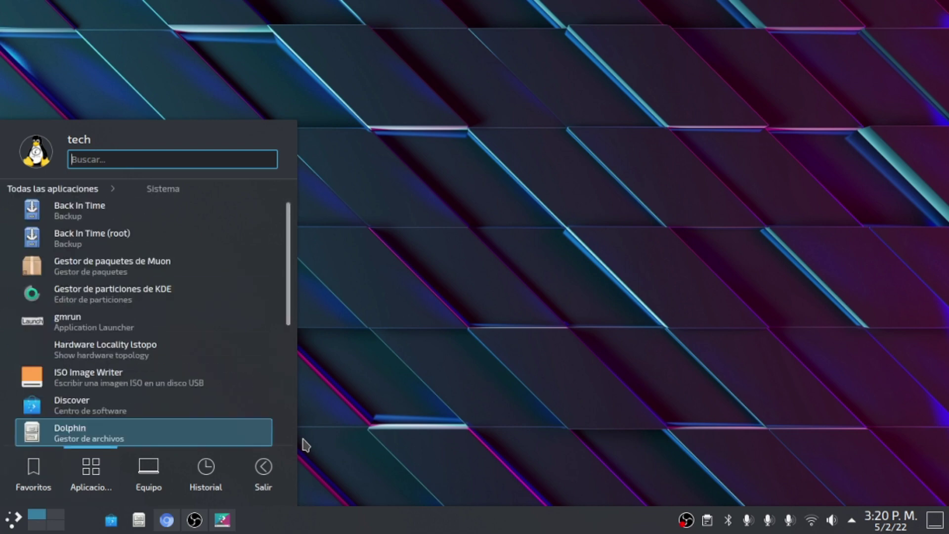
key("Up")
key("Up")
key("Up")
key("Down")
key("Down")
key("Down")
key("Down")
key("Down")
key("Down")
key("Down")
key("Down")
key("Down")
key("Down")
key("Down")
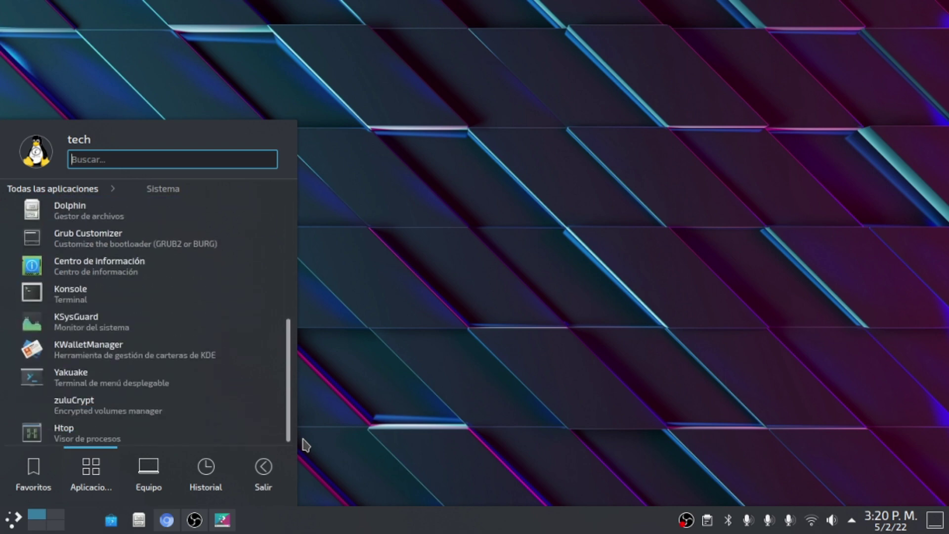
key("Up")
Step: Look through the launcher's favourites and open Preferencias del sistema from there
key("Left")
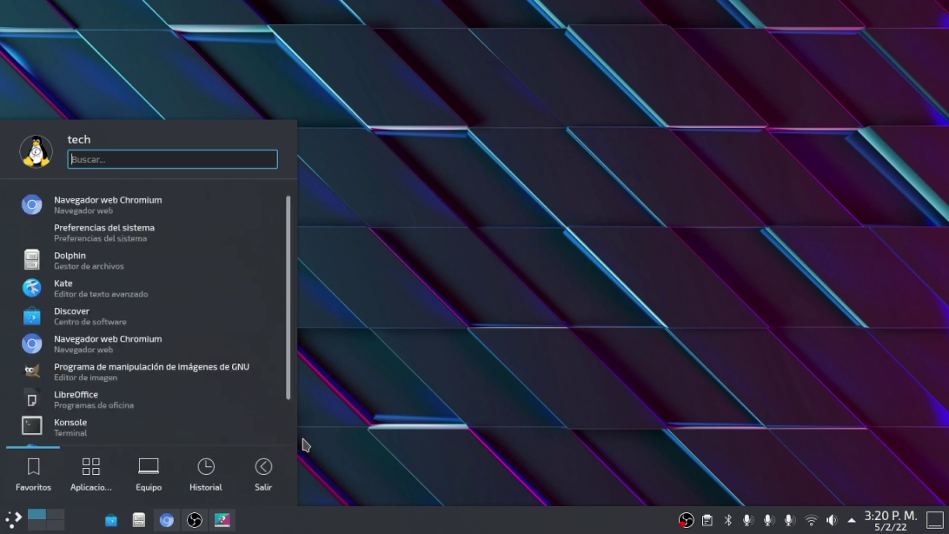
key("Up")
key("Up")
key("Up")
key("Up")
key("Up")
key("Down")
key("Down")
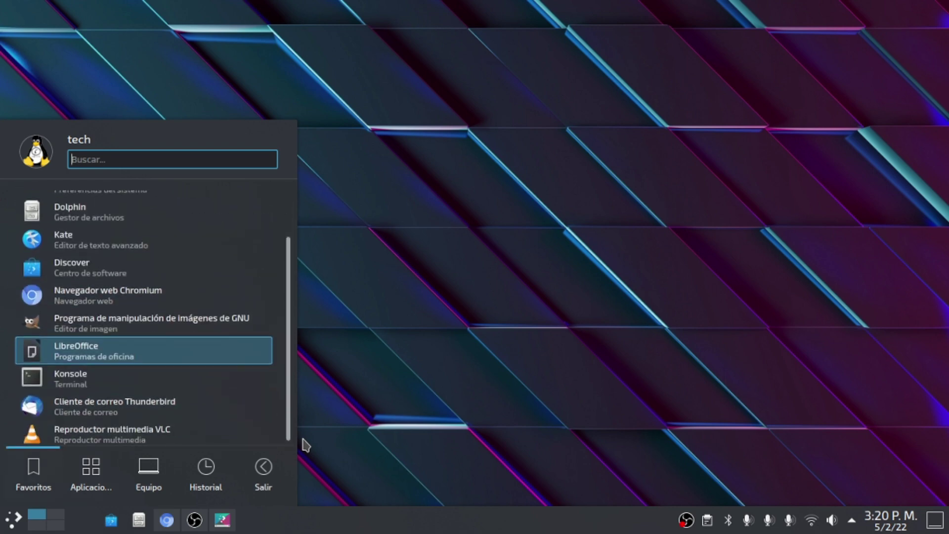
key("Up")
key("Up")
key("Up")
key("Up")
key("Up")
key("Up")
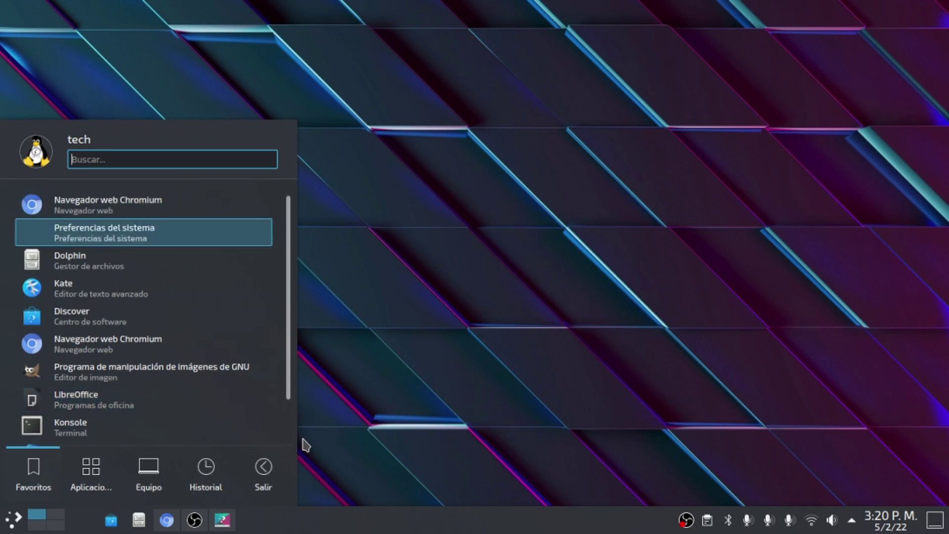
left_click(140, 231)
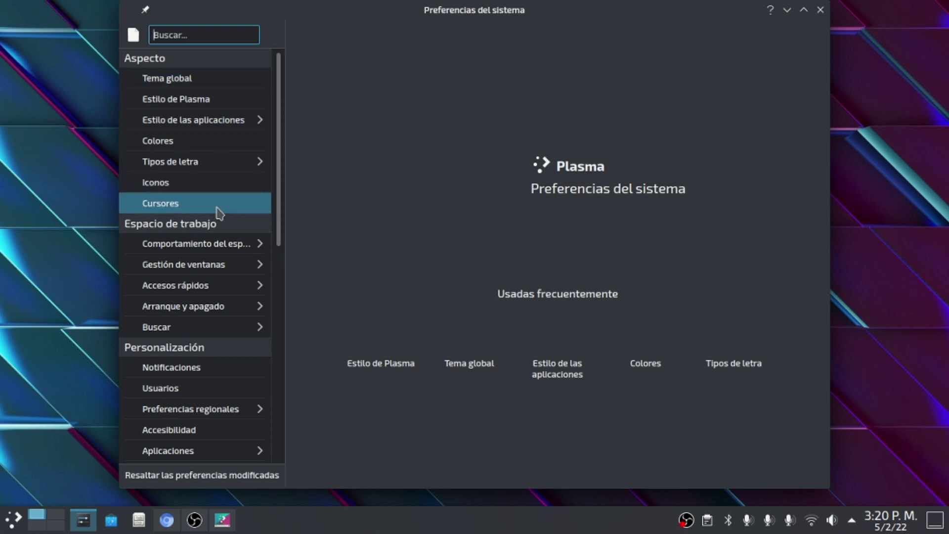
Step: Open the Tema global settings under Aspecto
scroll(212, 237, "down", 5)
scroll(212, 238, "up", 5)
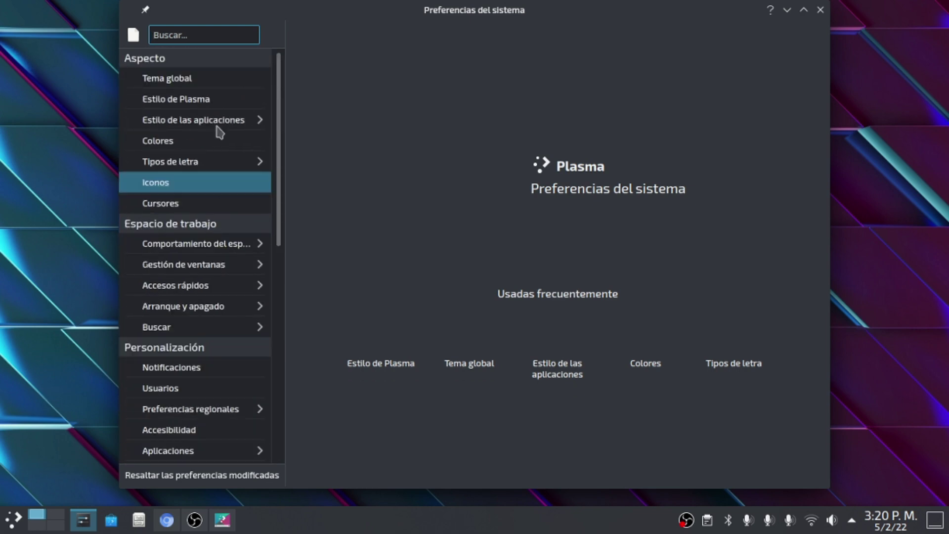
left_click(202, 79)
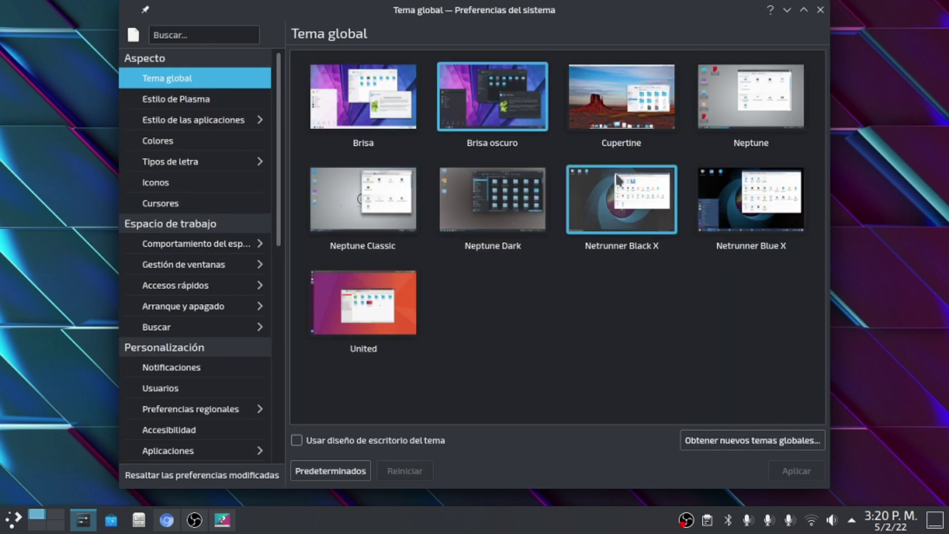
Step: Apply the Cupertine global theme together with the theme's desktop layout
left_click(621, 86)
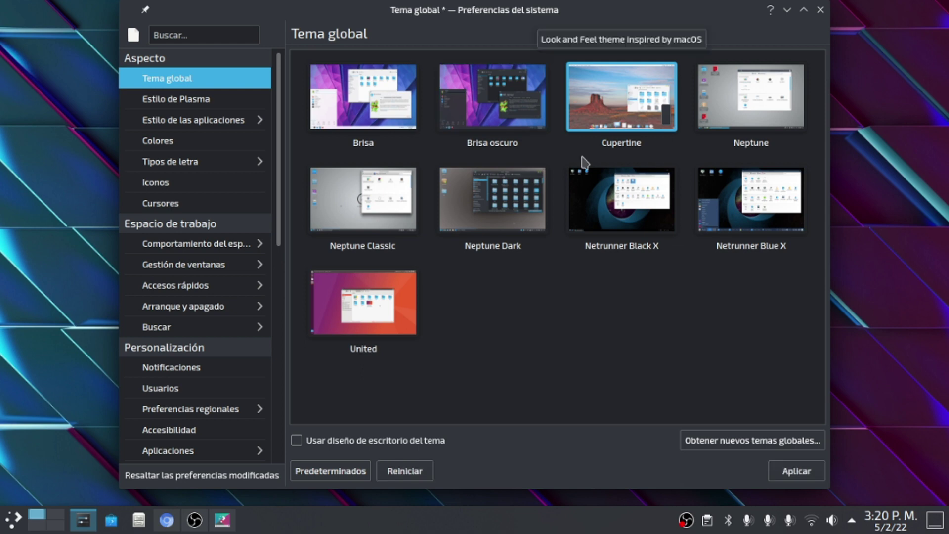
left_click(352, 441)
left_click(811, 472)
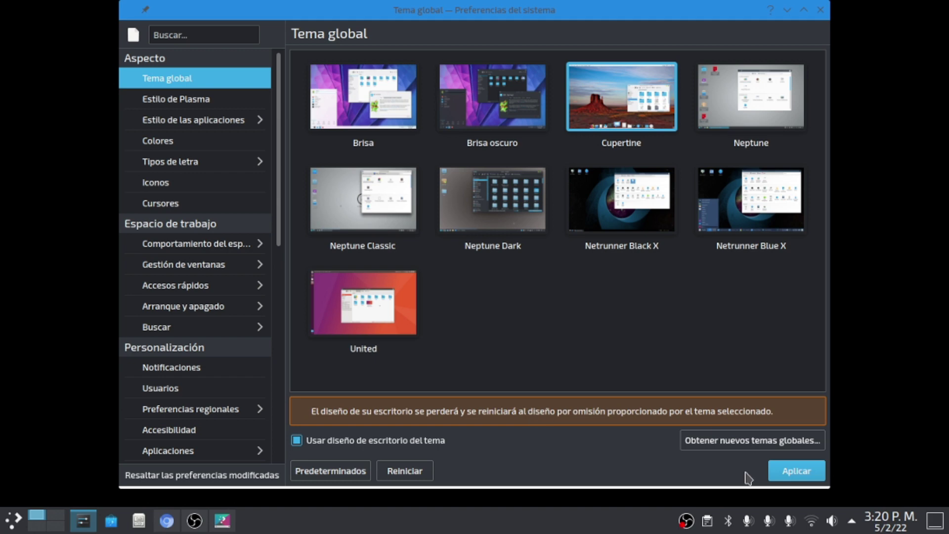
left_click(797, 471)
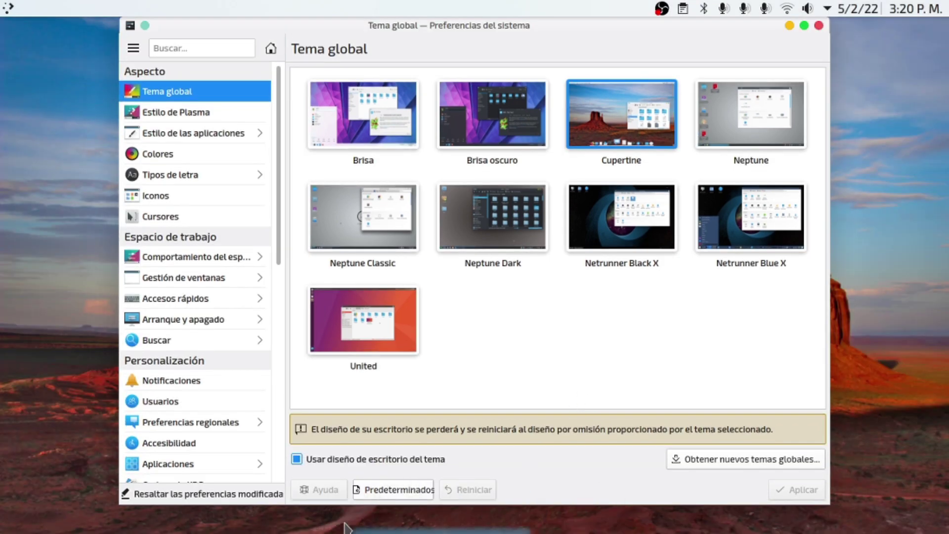
Step: Examine the Cupertine dock and page through all applications in the theme's launcher
mouse_move(347, 529)
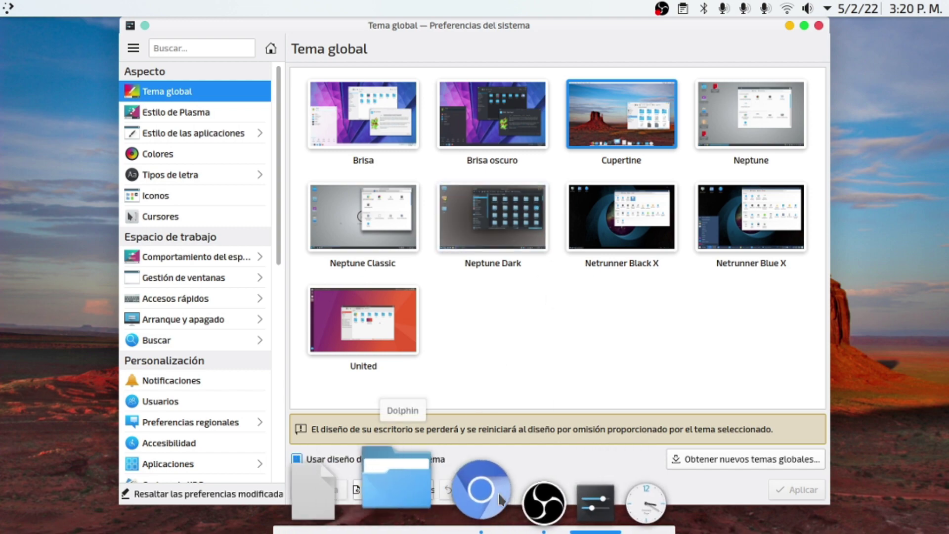
left_click(9, 7)
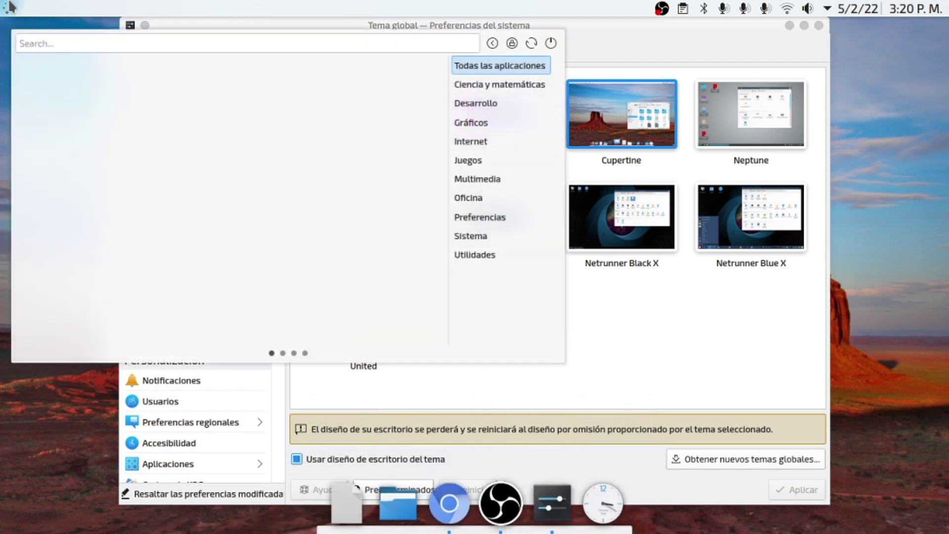
scroll(322, 282, "up", 3)
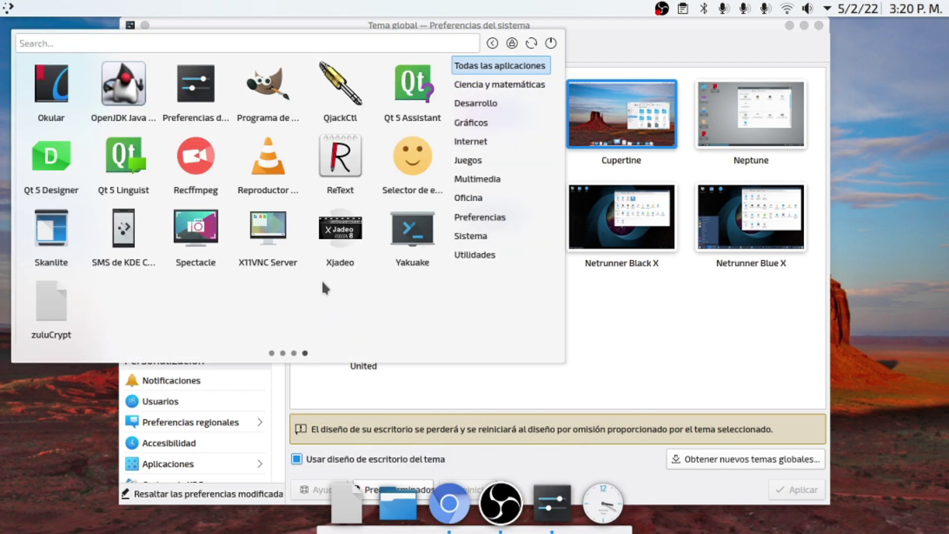
scroll(323, 284, "down", 2)
scroll(323, 283, "up", 2)
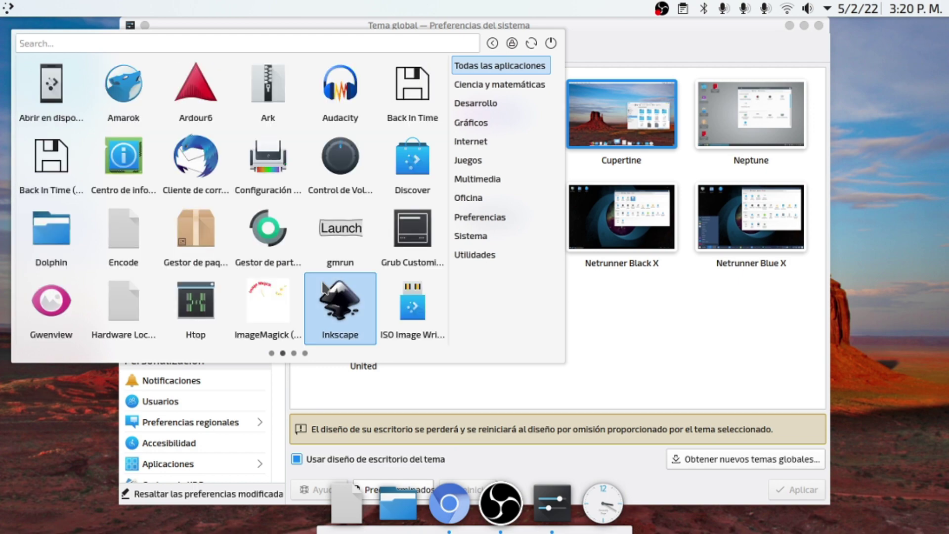
scroll(322, 284, "down", 2)
left_click(765, 340)
Step: Apply the Brisa oscuro global theme together with the theme's desktop layout
left_click(492, 114)
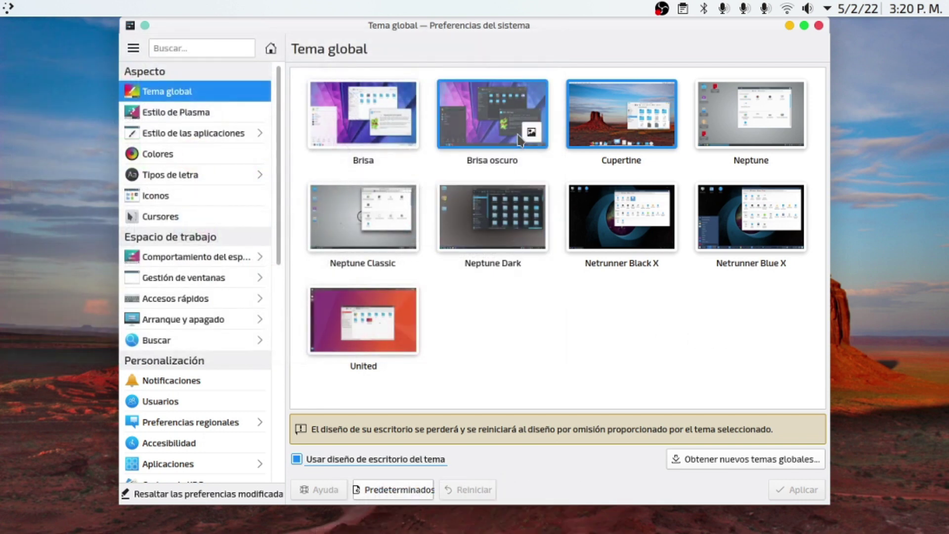
left_click(346, 459)
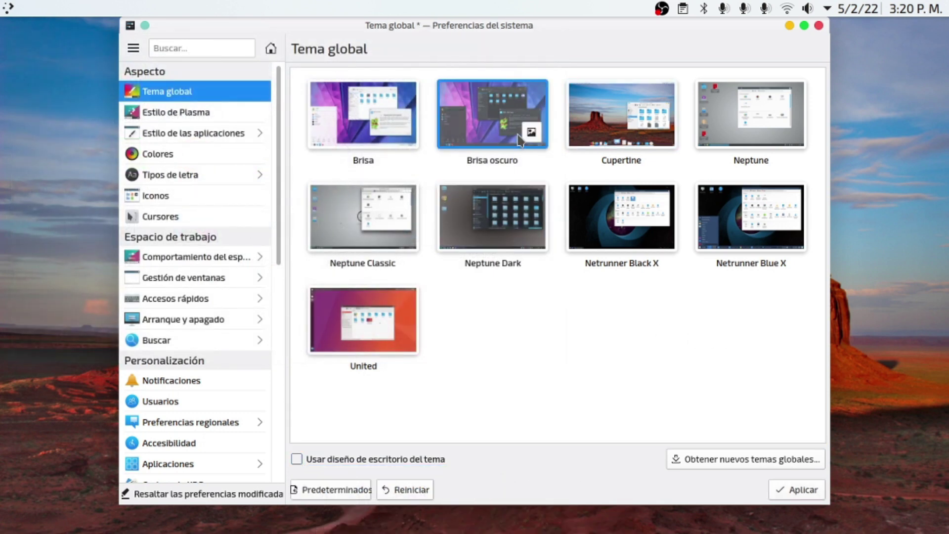
left_click(374, 460)
left_click(801, 492)
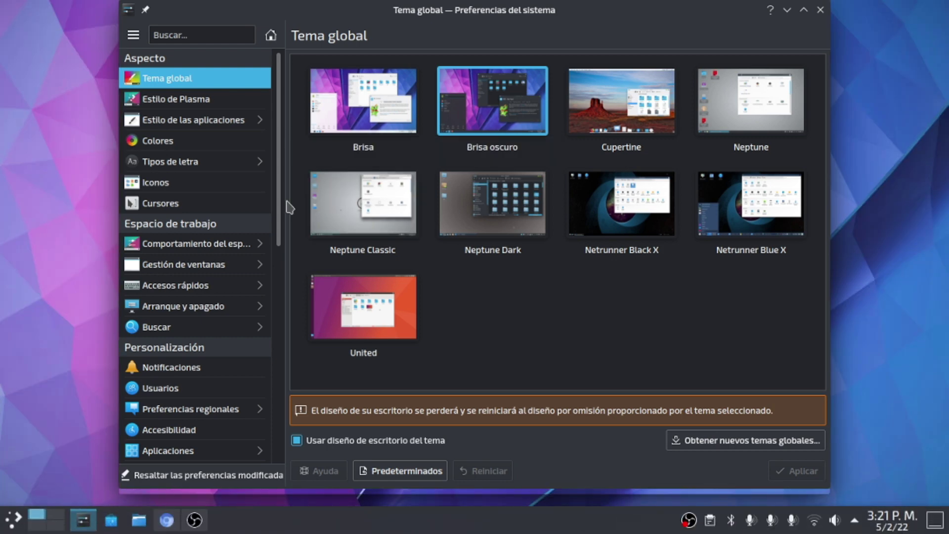
Step: View the Estilo de las aplicaciones settings and return to the main list of settings categories
left_click(197, 102)
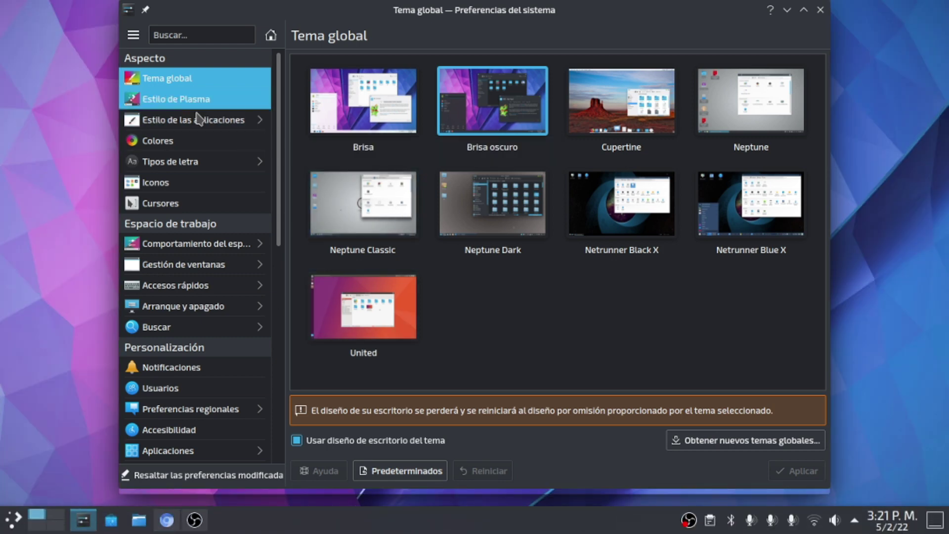
left_click(230, 120)
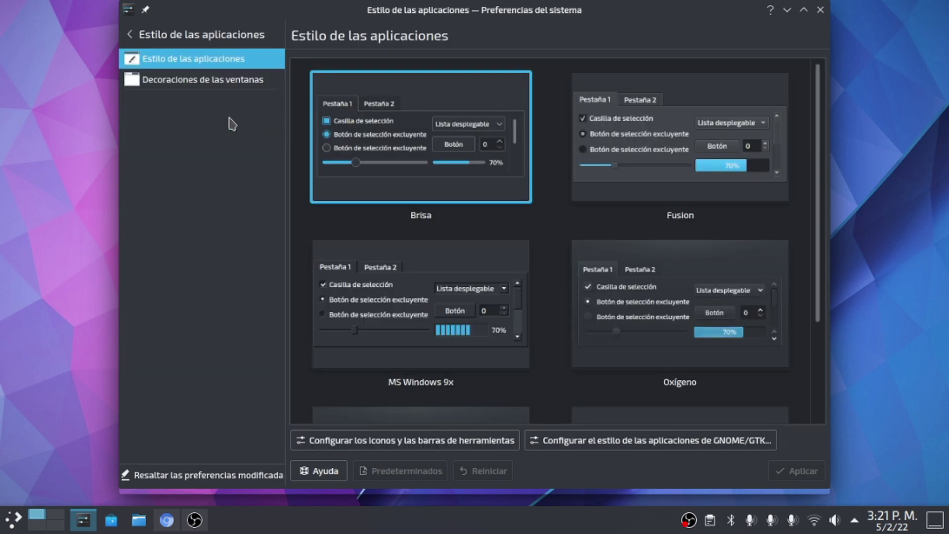
left_click(202, 34)
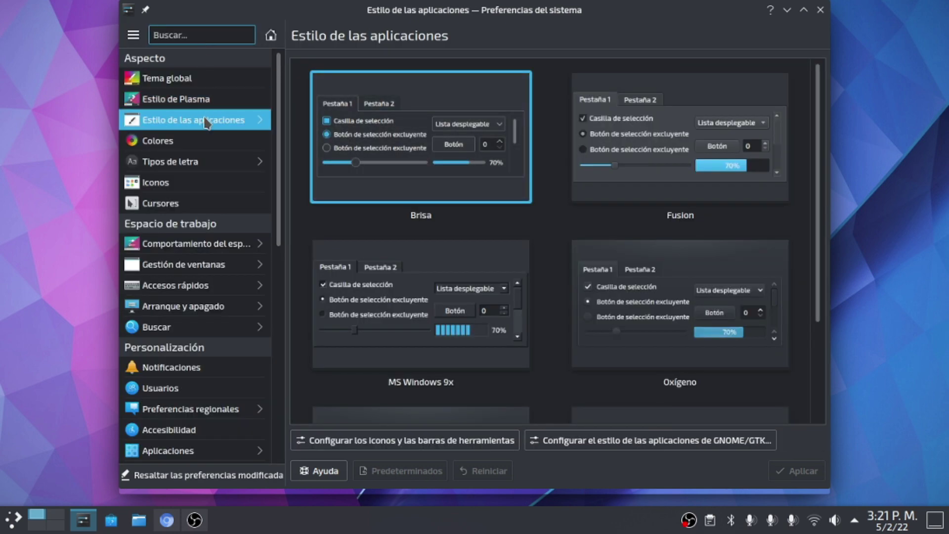
scroll(192, 140, "down", 1)
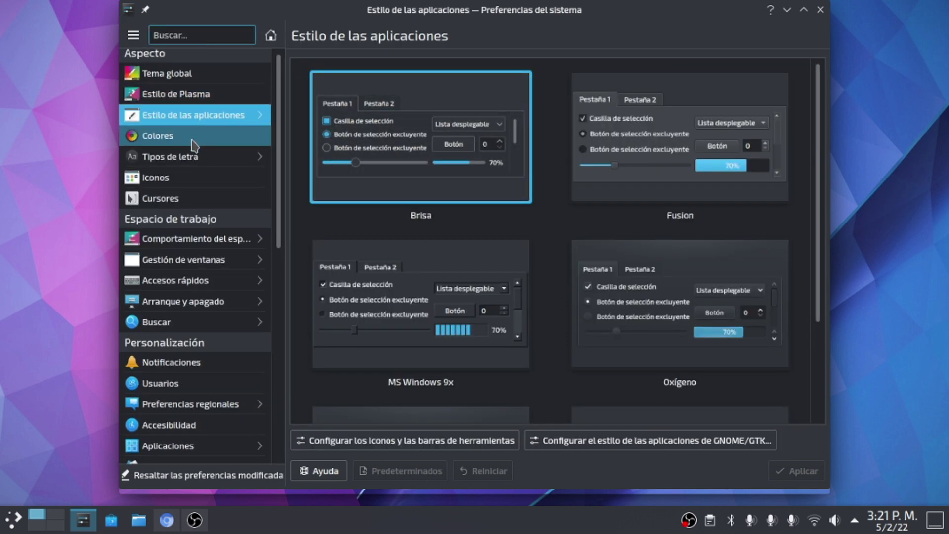
Step: View the Colores schemes, then apply the Adwaita icon theme
left_click(192, 141)
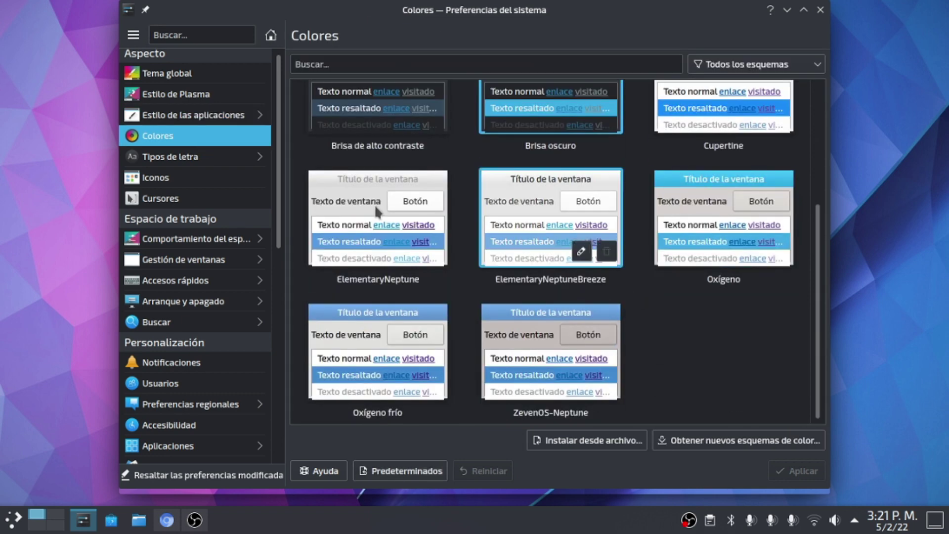
left_click(197, 184)
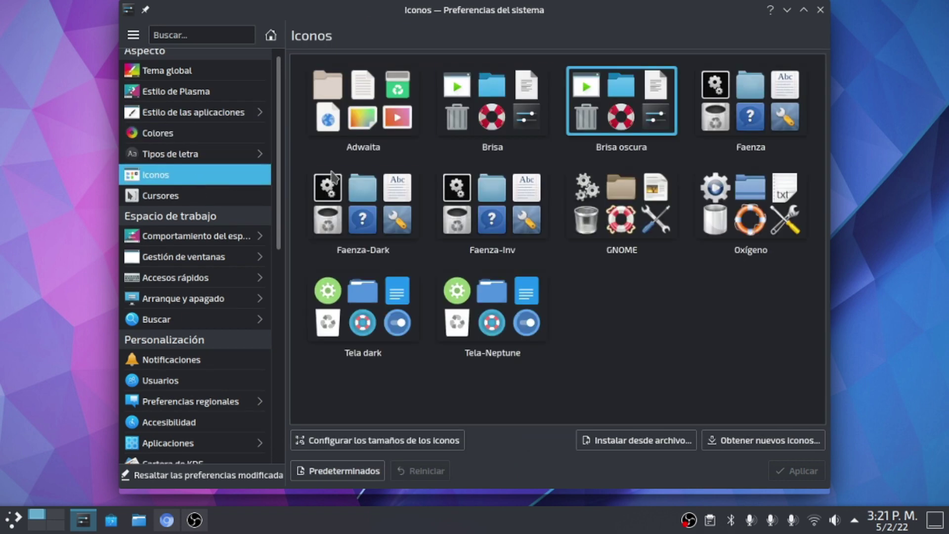
left_click(351, 101)
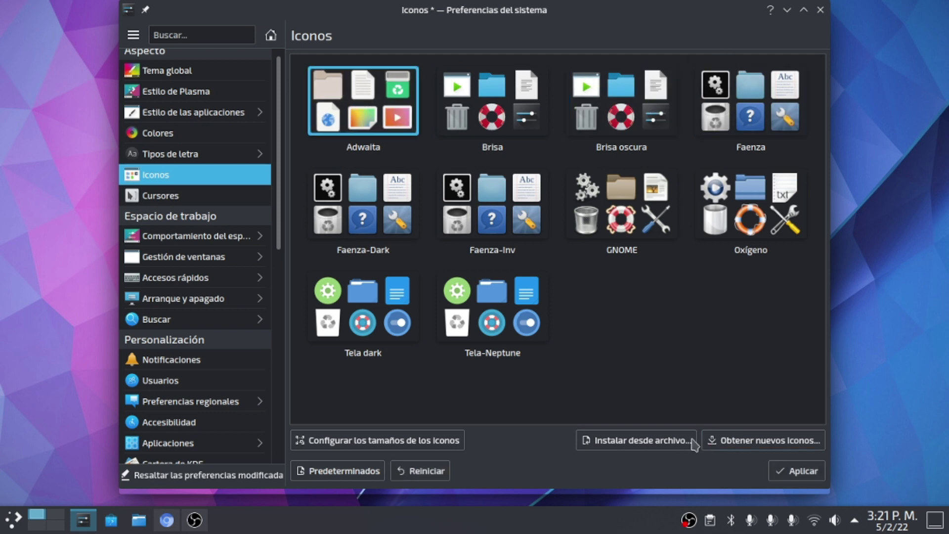
left_click(804, 476)
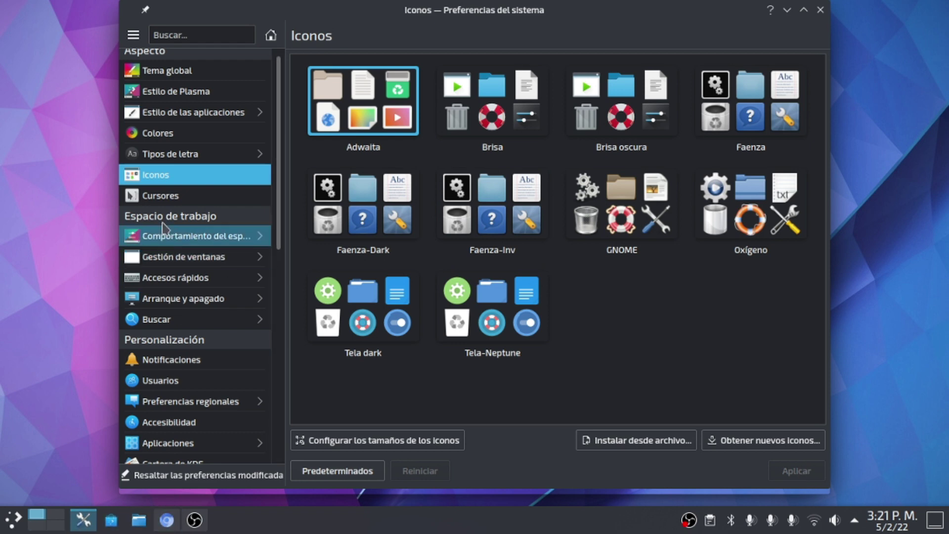
Step: Apply the Oxígeno azul cursor theme
left_click(160, 194)
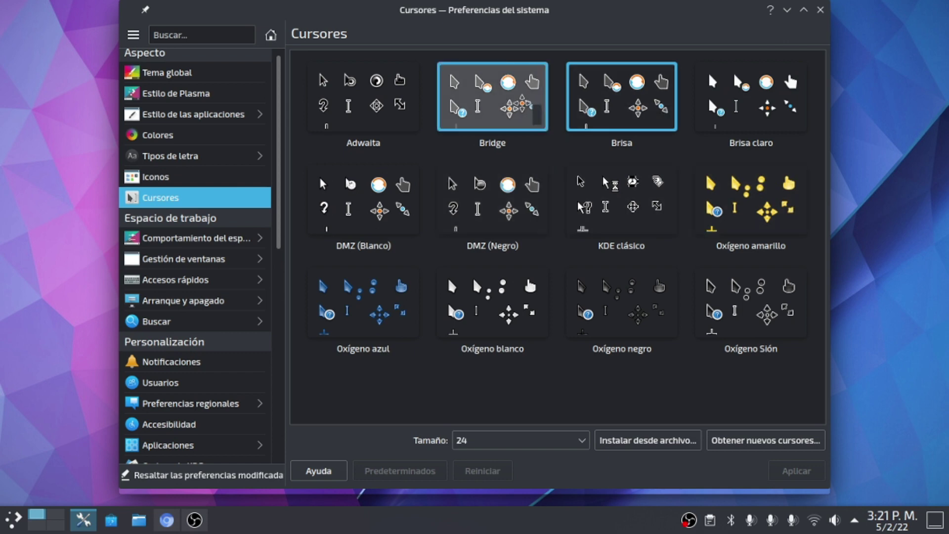
left_click(350, 281)
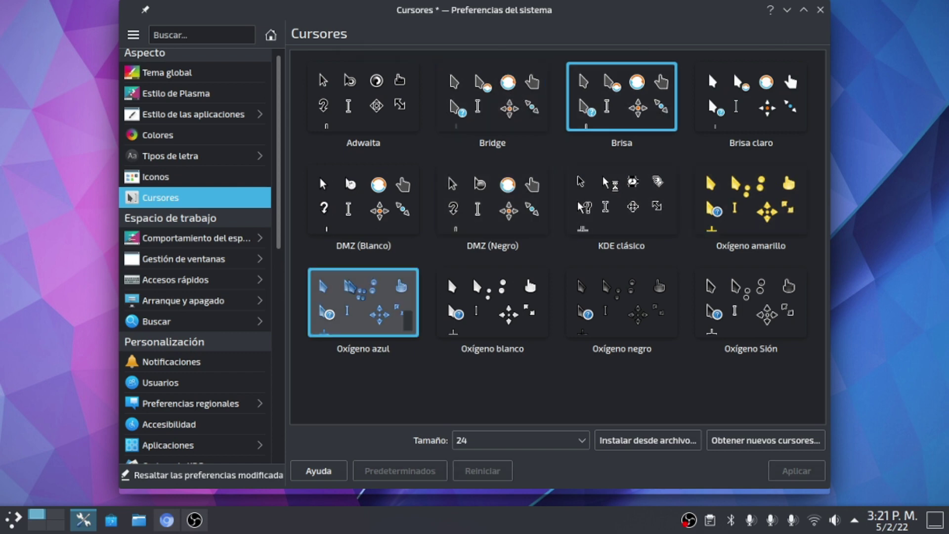
left_click(786, 470)
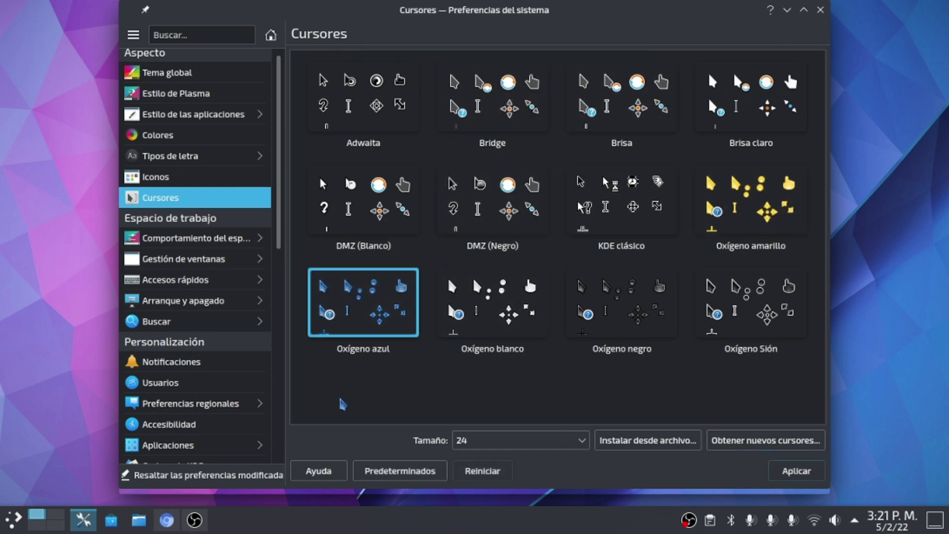
Step: View the Comportamiento general settings and return to the main list of settings categories
left_click(237, 238)
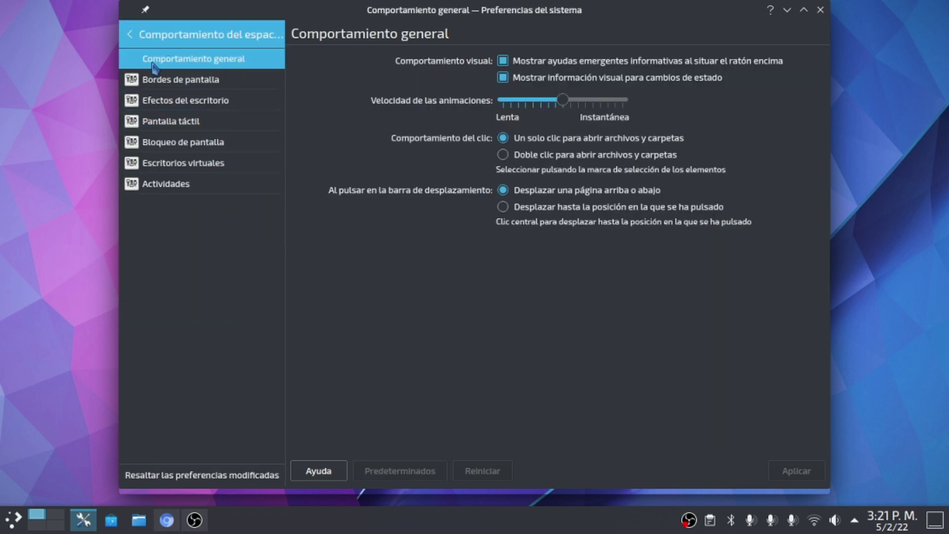
left_click(156, 34)
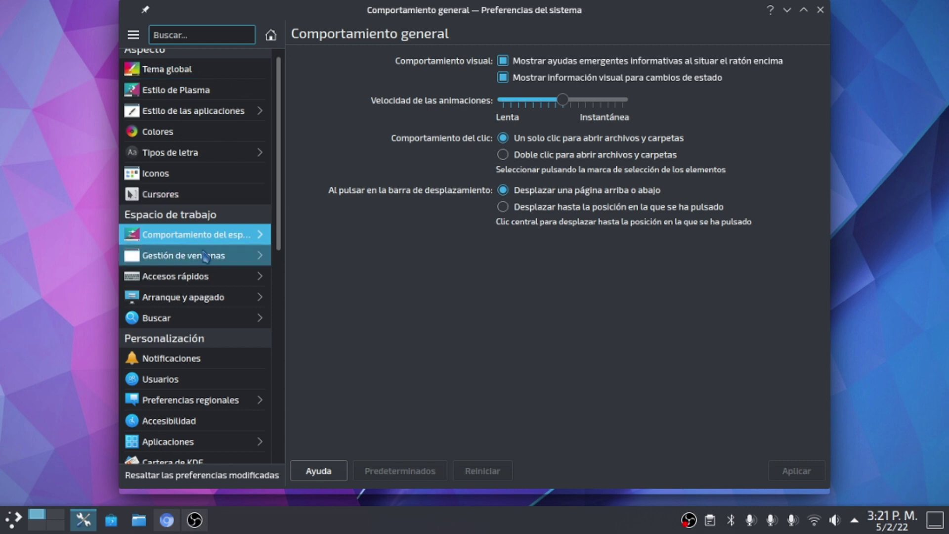
Step: Look through the remaining settings categories, view the Información del sistema page, and close the system settings
scroll(208, 378, "down", 8)
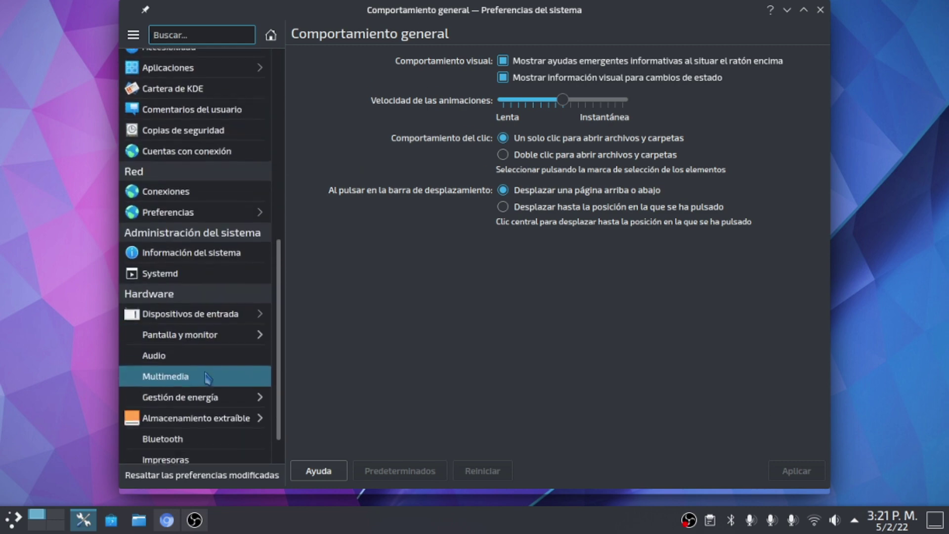
scroll(206, 379, "up", 5)
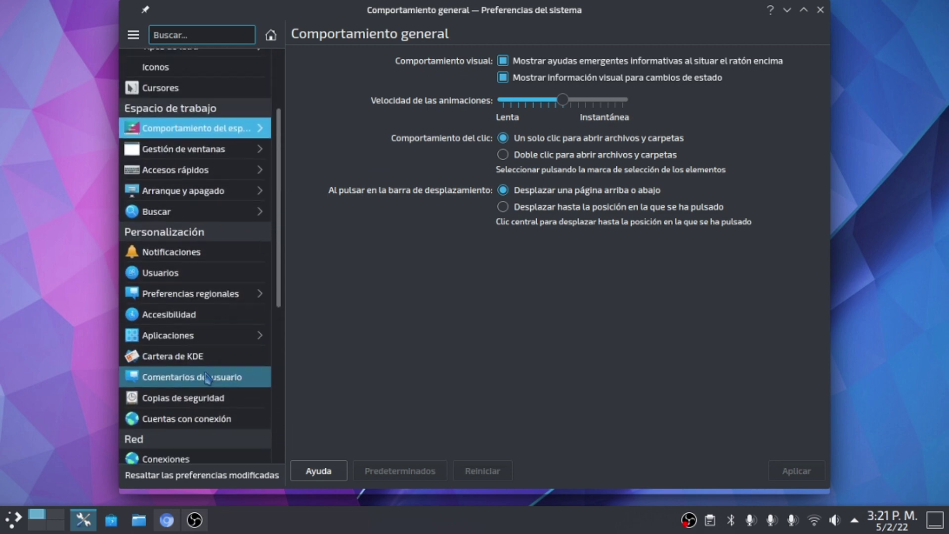
scroll(207, 378, "down", 3)
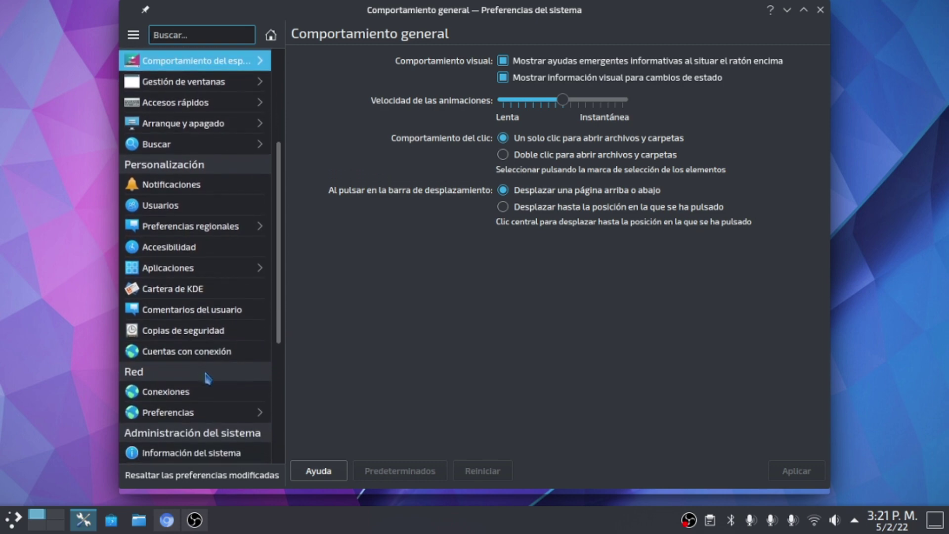
scroll(208, 378, "down", 7)
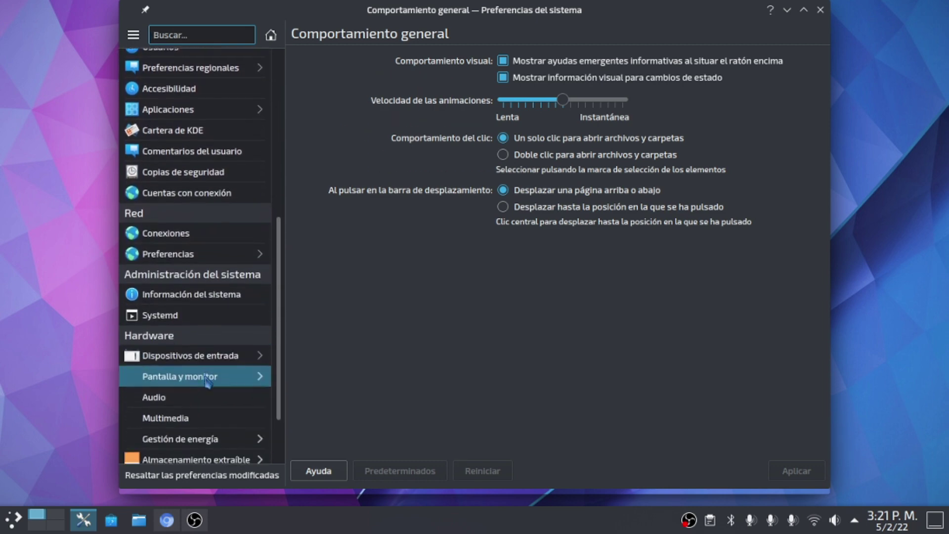
scroll(207, 380, "down", 4)
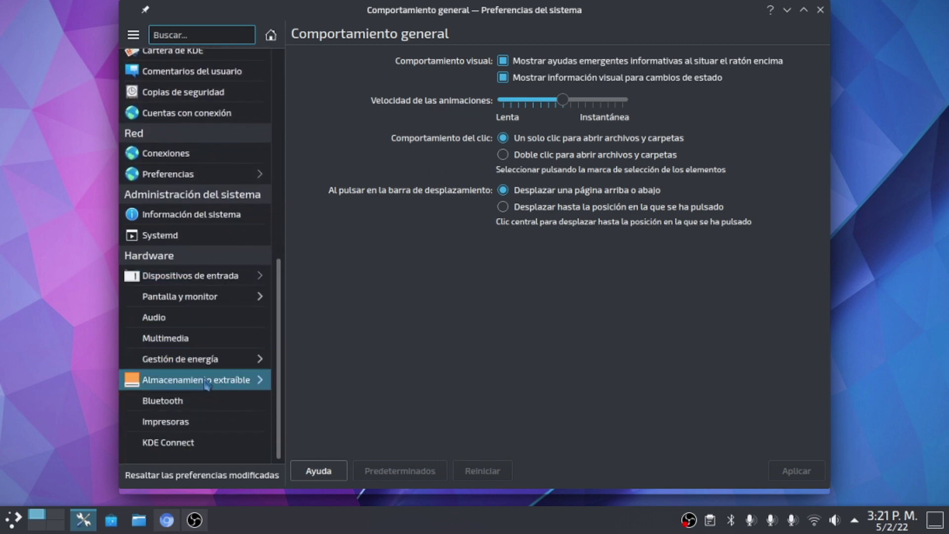
scroll(208, 411, "up", 4)
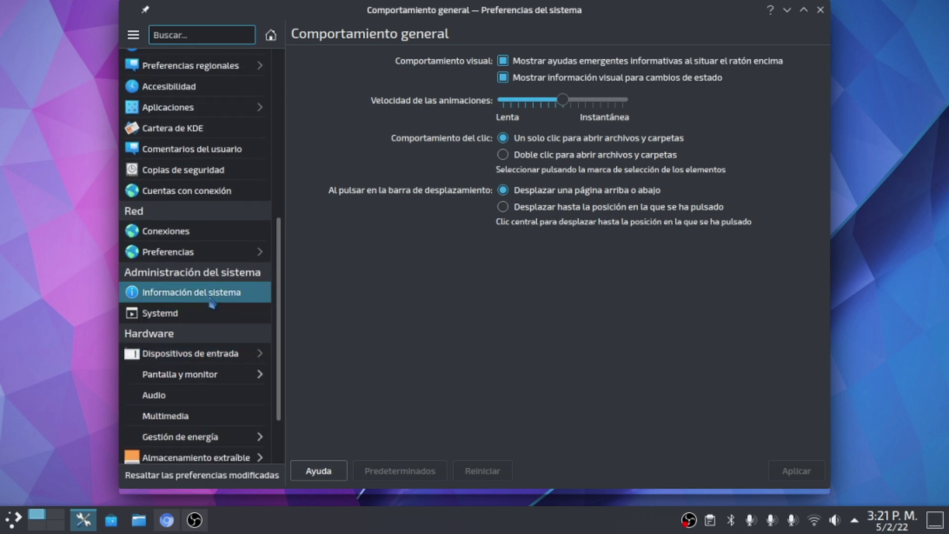
left_click(211, 299)
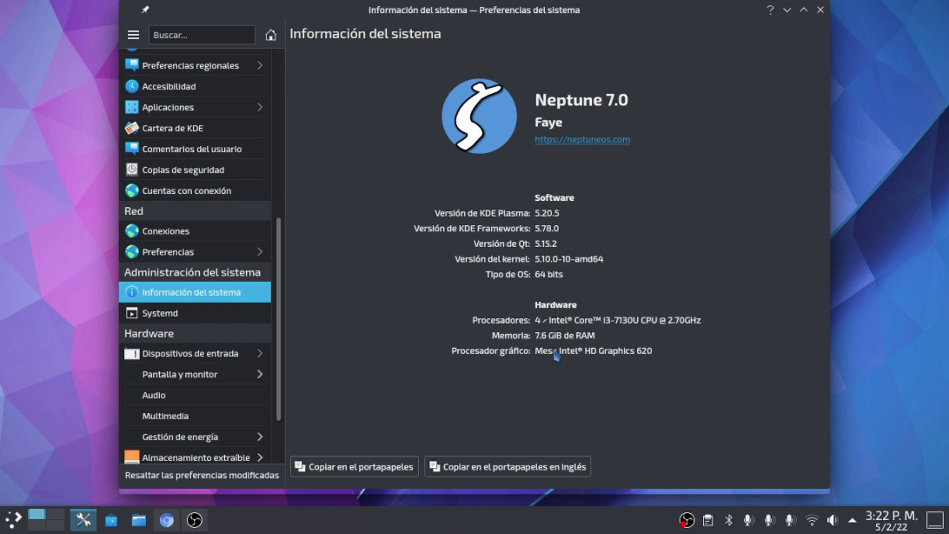
left_click(821, 10)
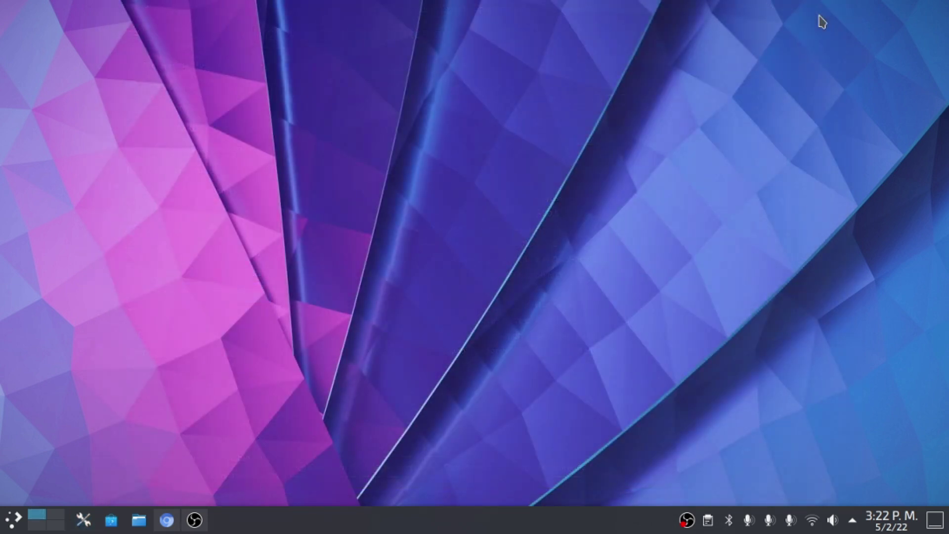
right_click(13, 512)
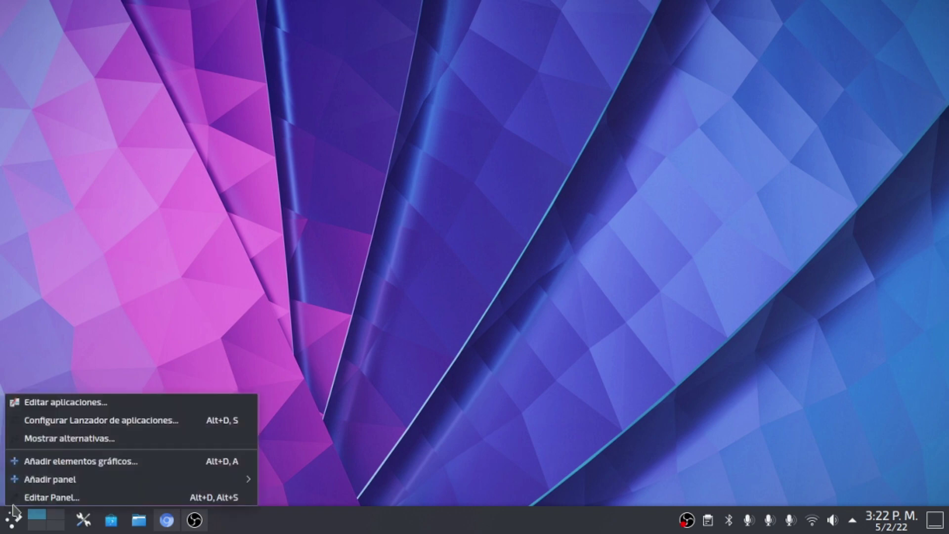
right_click(13, 512)
right_click(14, 512)
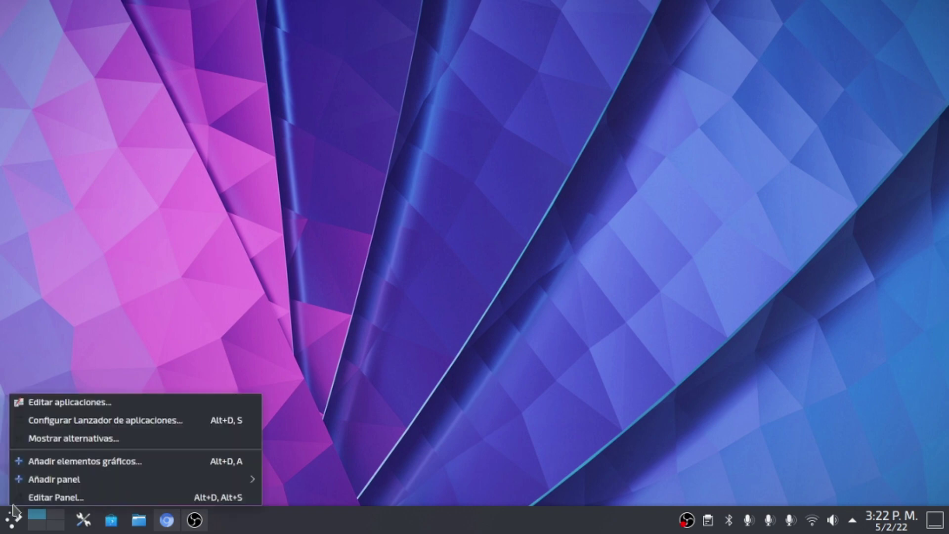
right_click(14, 507)
right_click(14, 507)
left_click(13, 505)
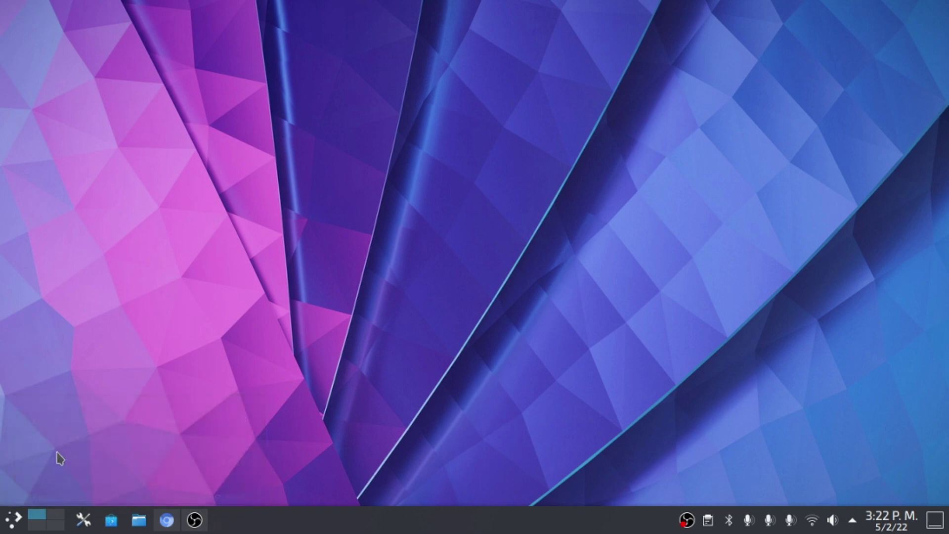
right_click(24, 508)
left_click(2, 518)
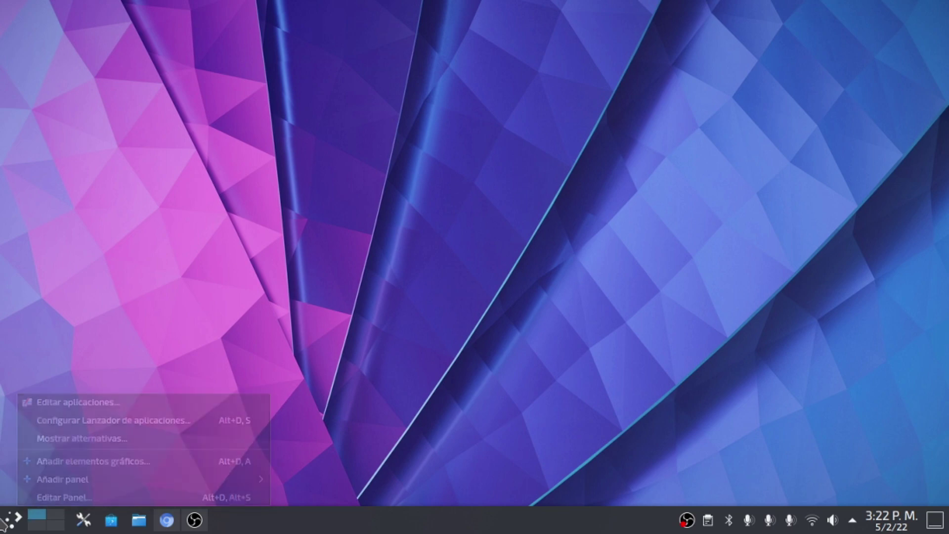
right_click(1, 518)
left_click(471, 244)
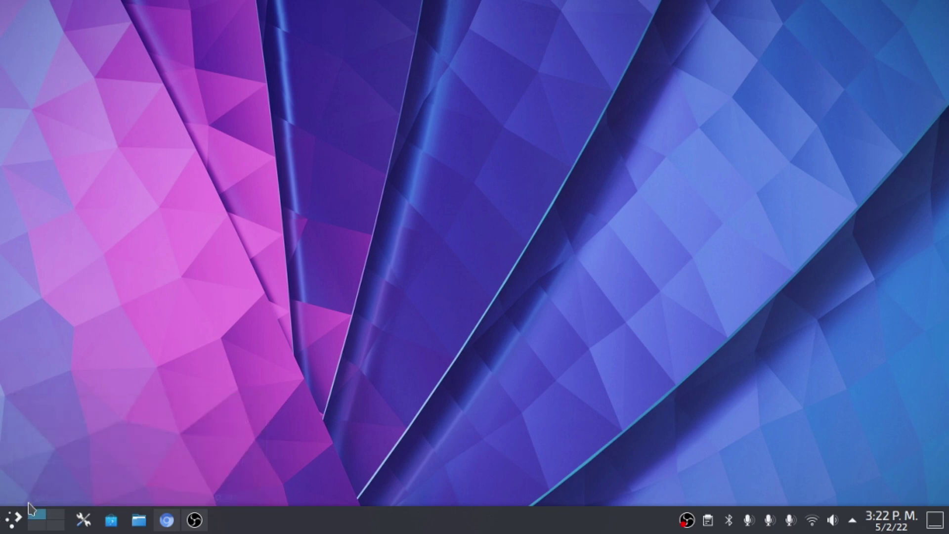
Step: Switch to Chromium, find YouTube through a Google search in a new tab, open the site, and minimize the browser
left_click(167, 520)
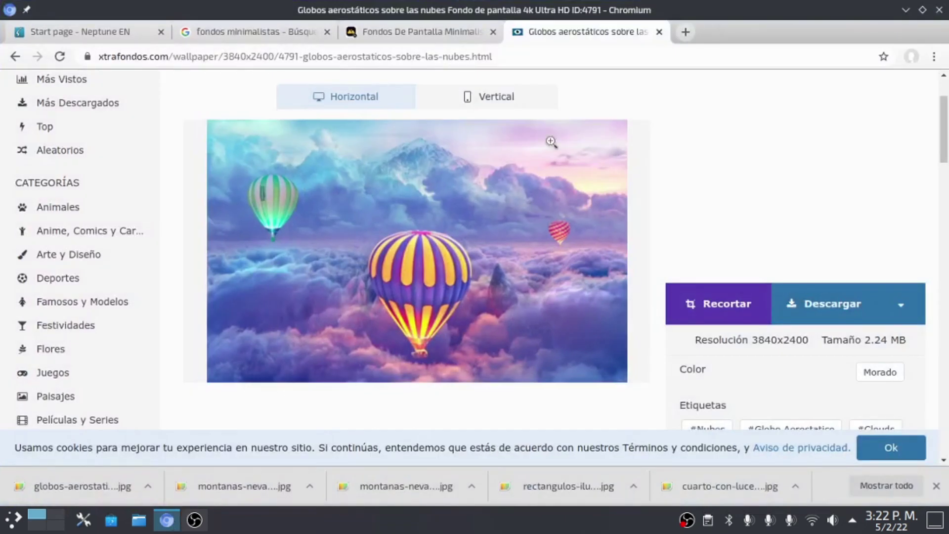
left_click(686, 32)
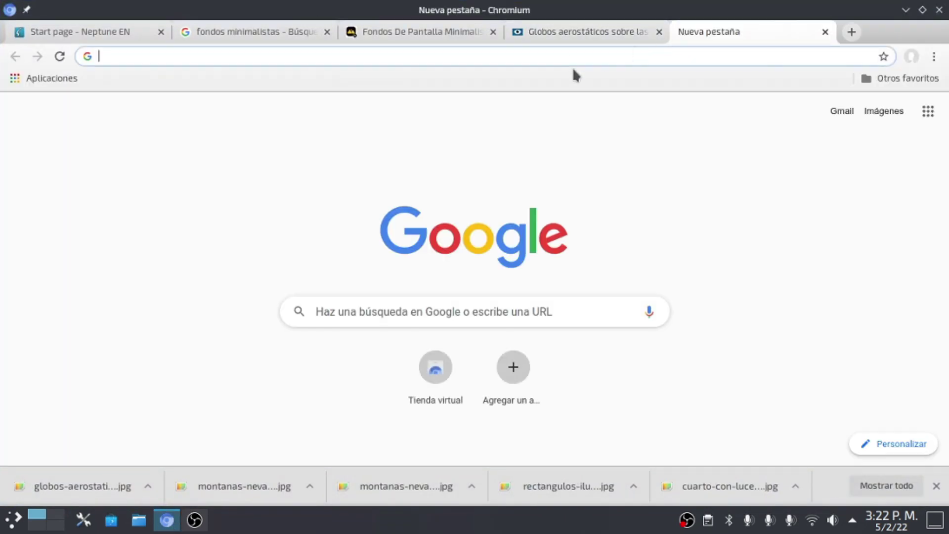
right_click(467, 318)
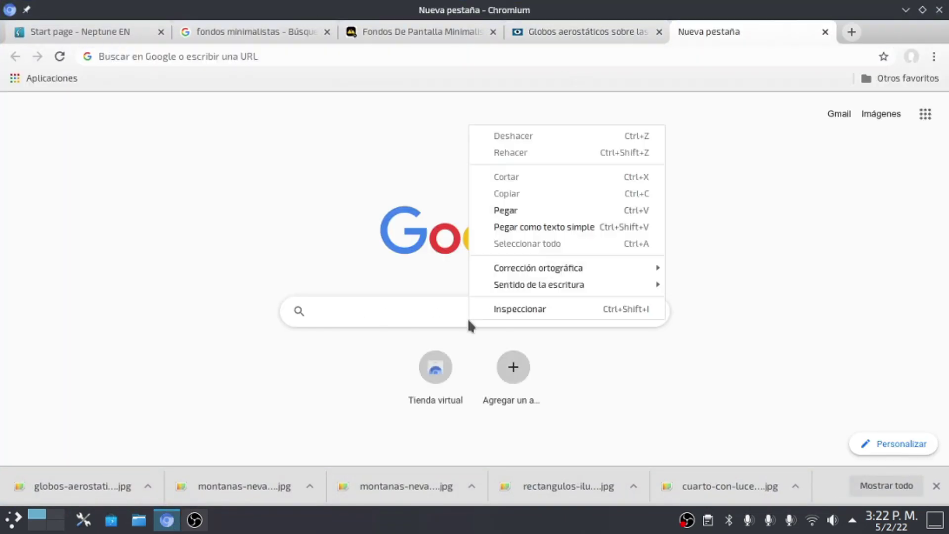
left_click(318, 312)
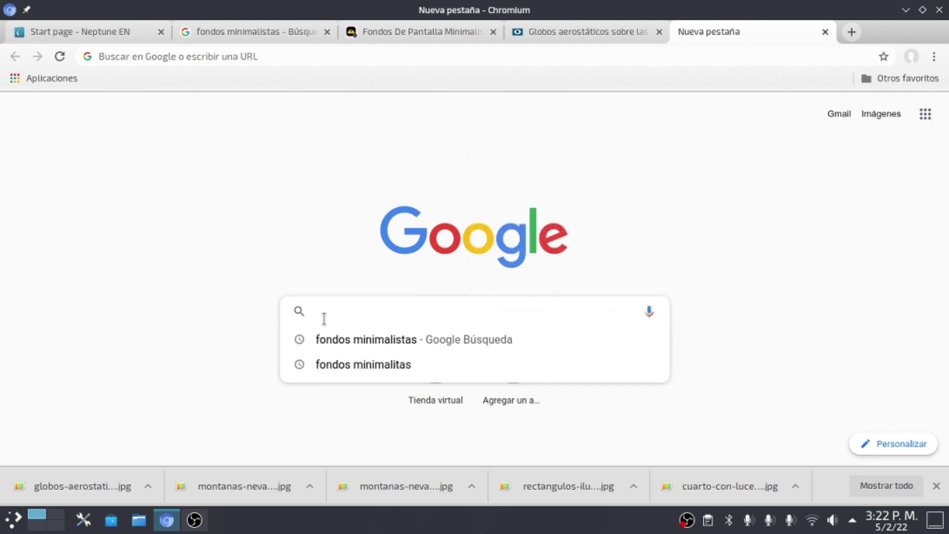
type("you")
key("Return")
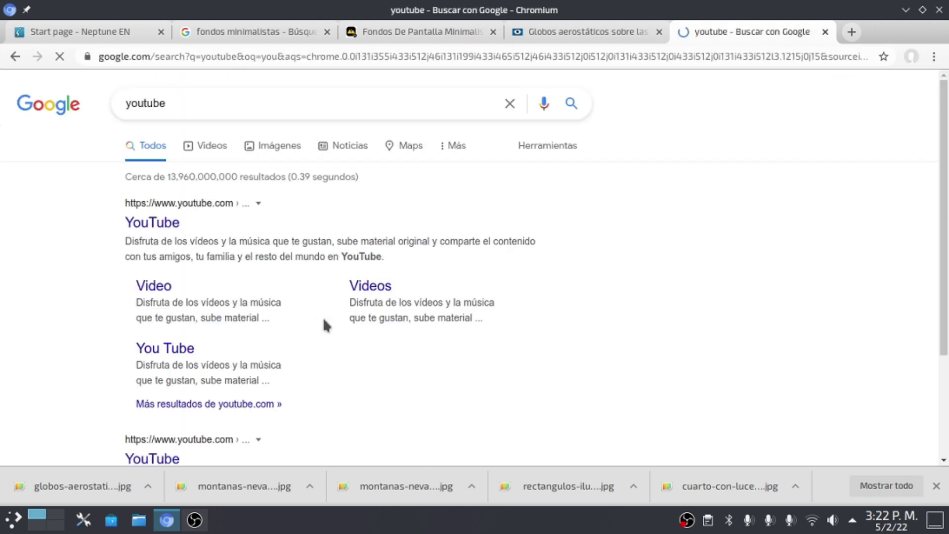
left_click(154, 223)
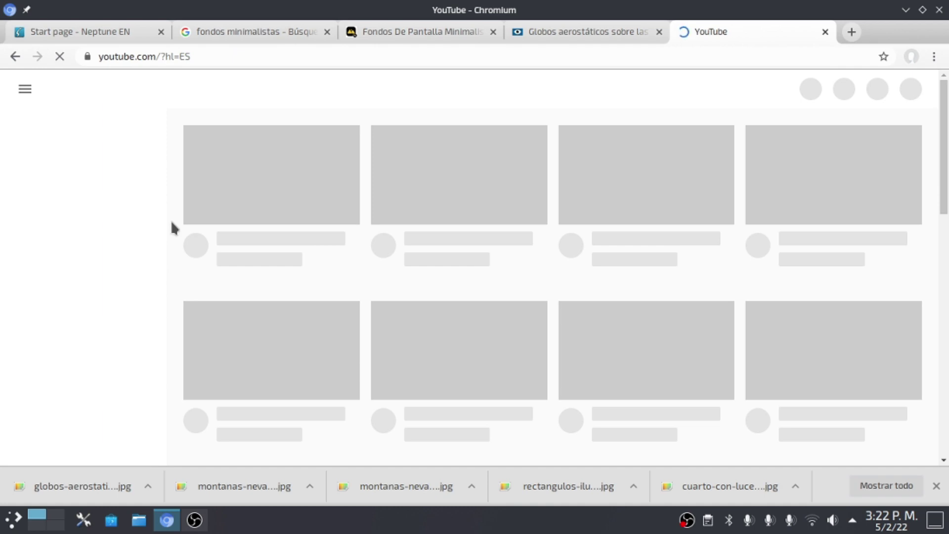
left_click(905, 11)
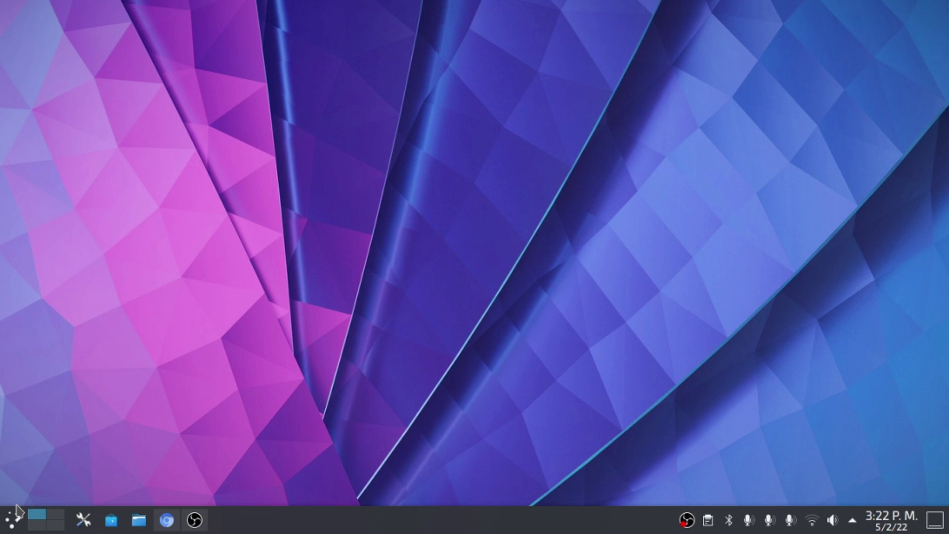
Step: Reopen Preferencias del sistema and look through its categories down to the Hardware section
left_click(14, 517)
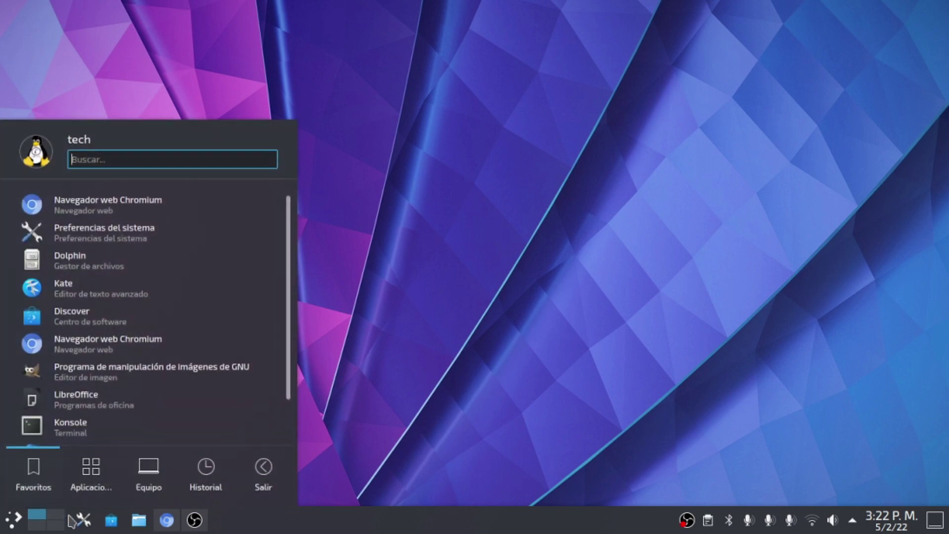
left_click(79, 519)
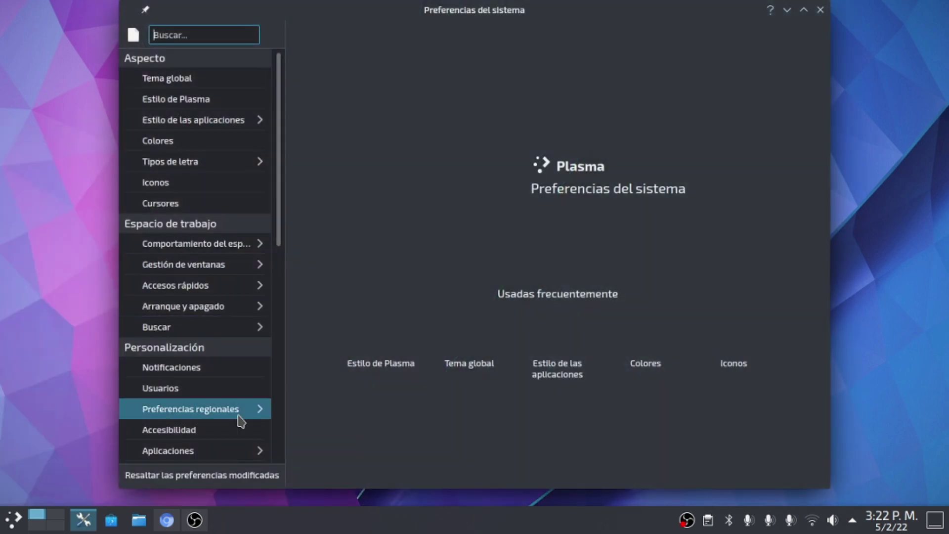
scroll(239, 417, "down", 10)
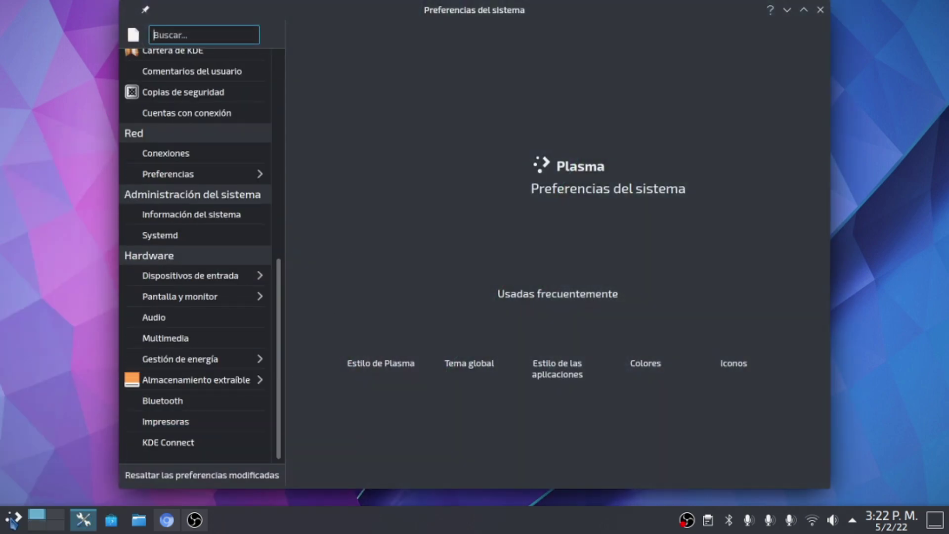
Step: Browse the application categories and the Equipo section of the application launcher
left_click(12, 518)
scroll(166, 392, "down", 1)
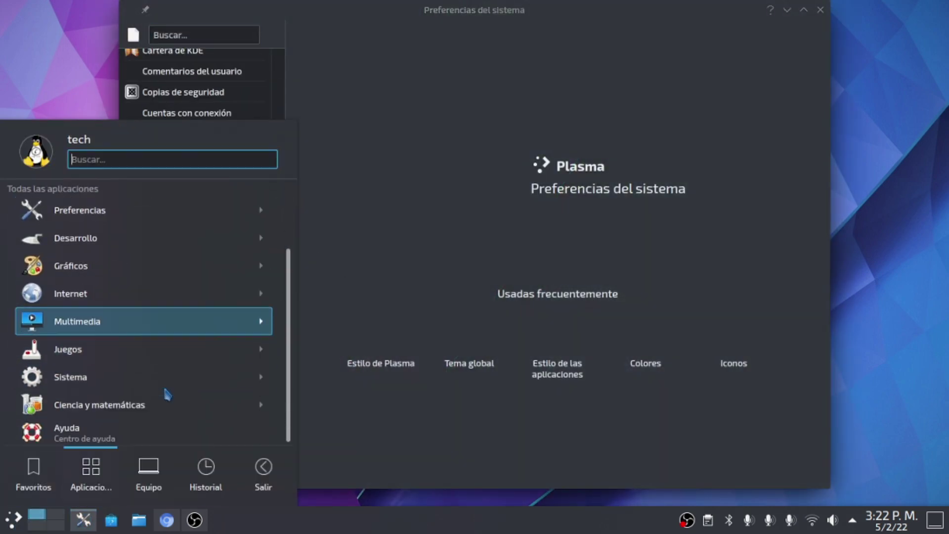
scroll(137, 389, "up", 1)
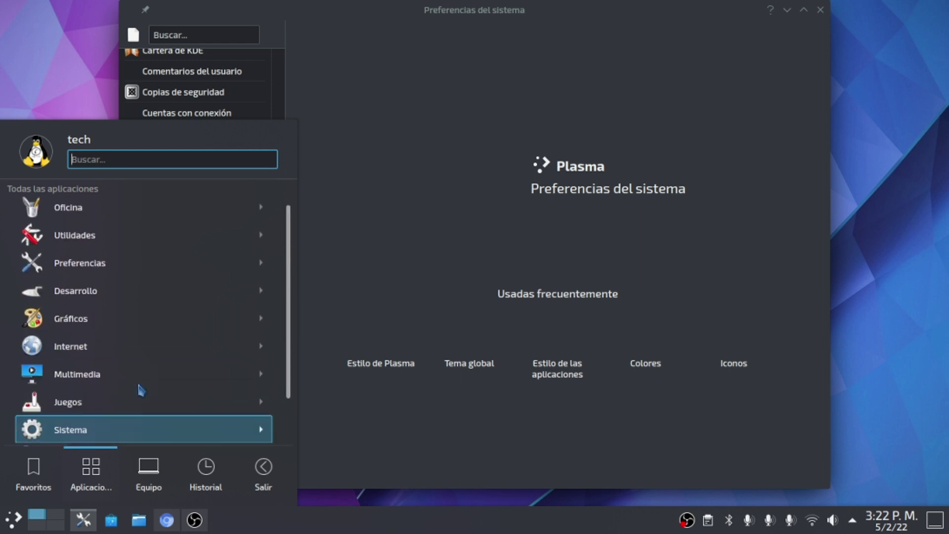
scroll(140, 389, "down", 1)
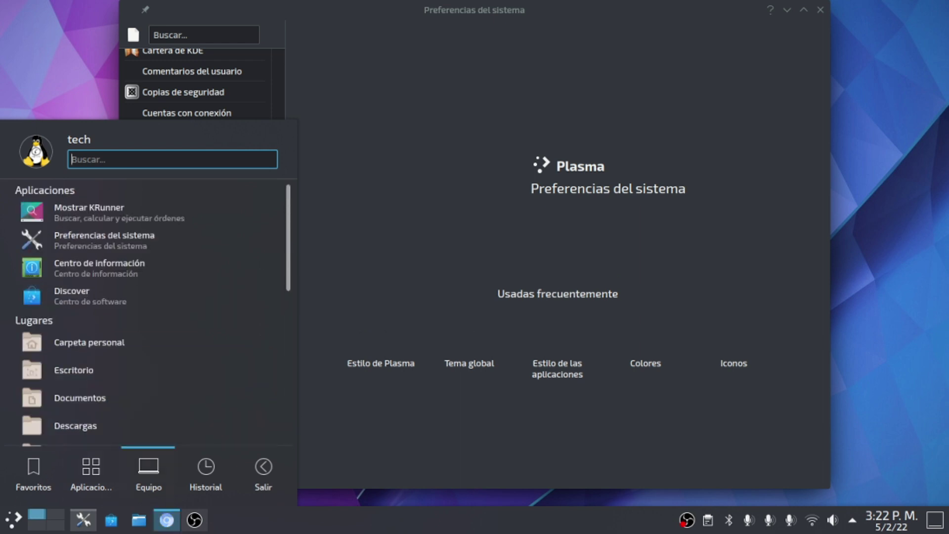
Step: Switch to Chromium and play the "Dancin (KRONO Remix) (Español)" video from the YouTube home page
mouse_move(262, 480)
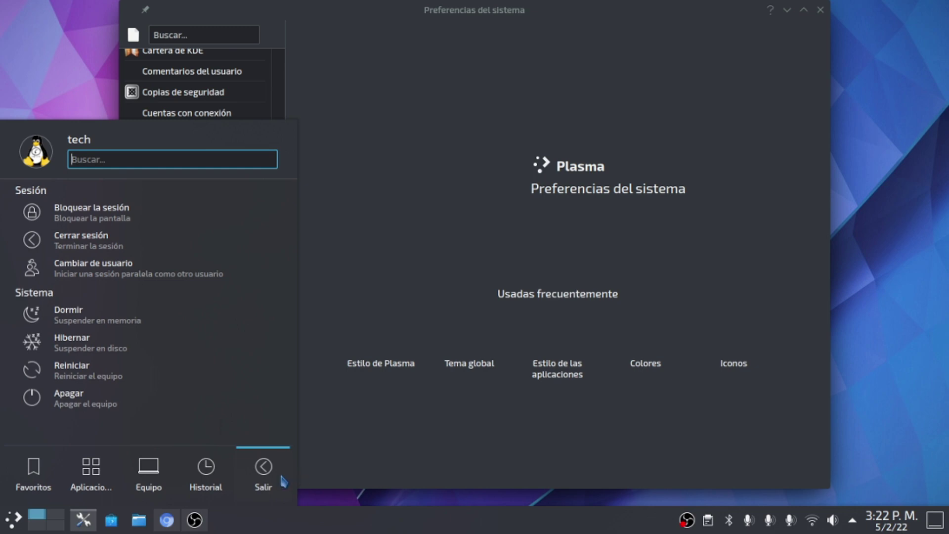
left_click(166, 520)
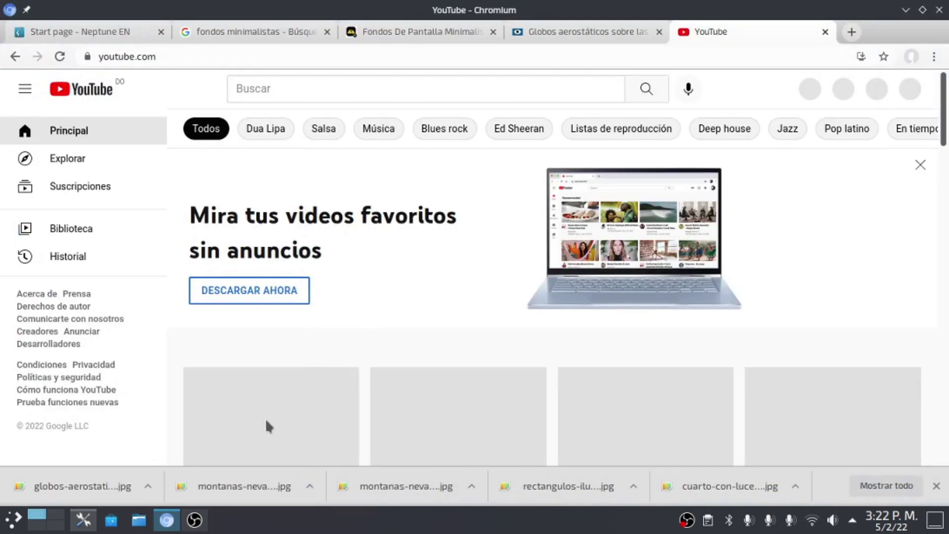
left_click(363, 91)
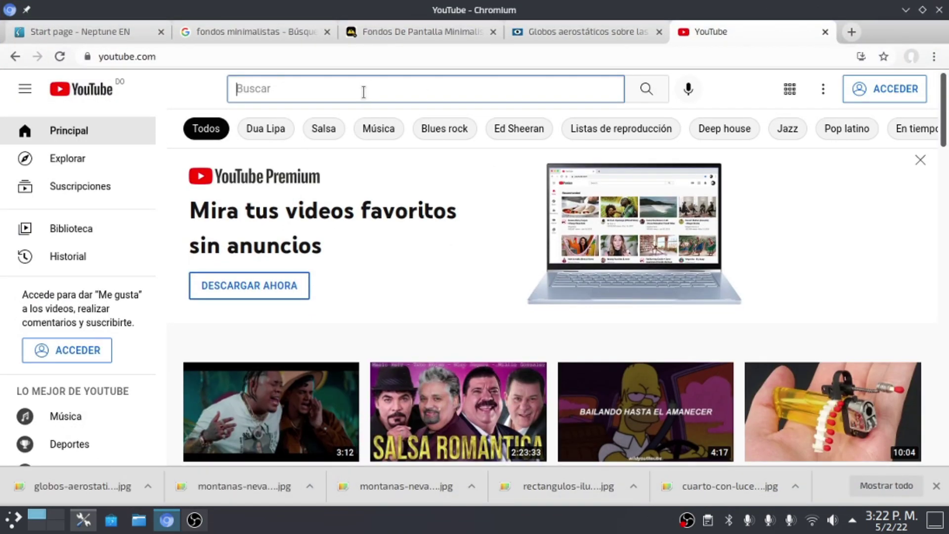
left_click(694, 414)
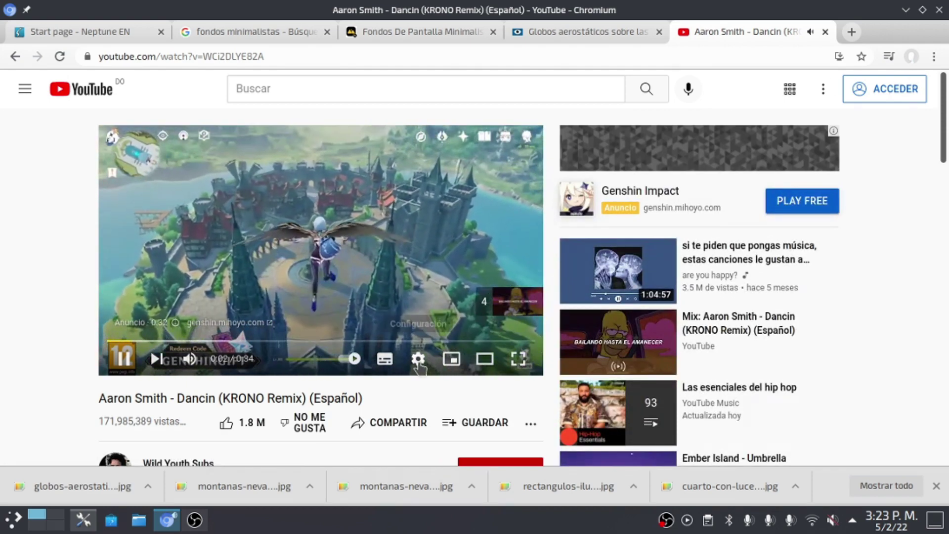
Step: Skip the advertisement and open the Calidad options in the video's playback settings
left_click(431, 359)
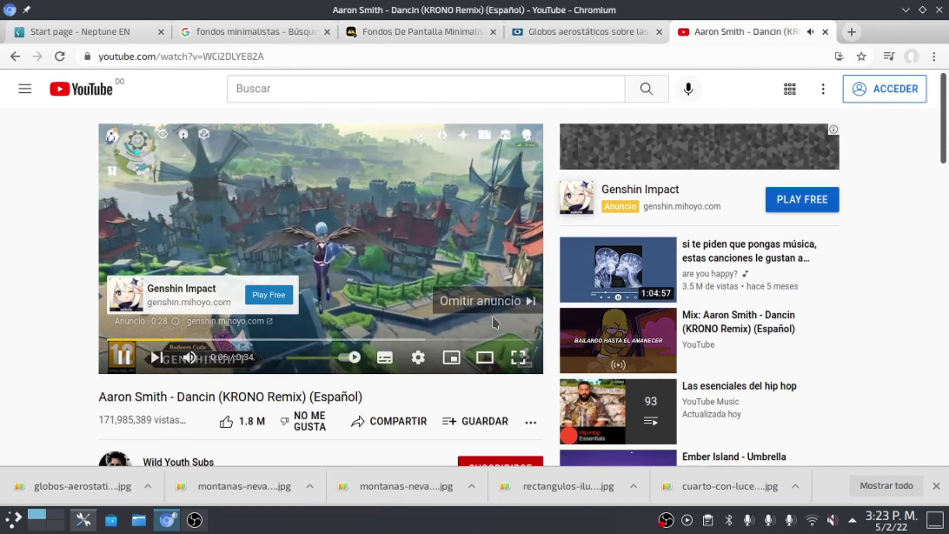
left_click(494, 318)
left_click(418, 358)
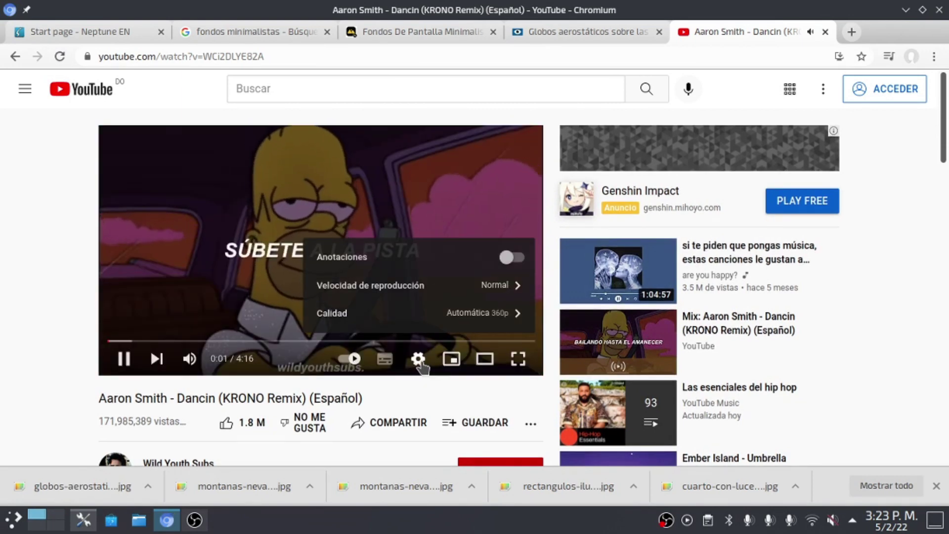
left_click(481, 315)
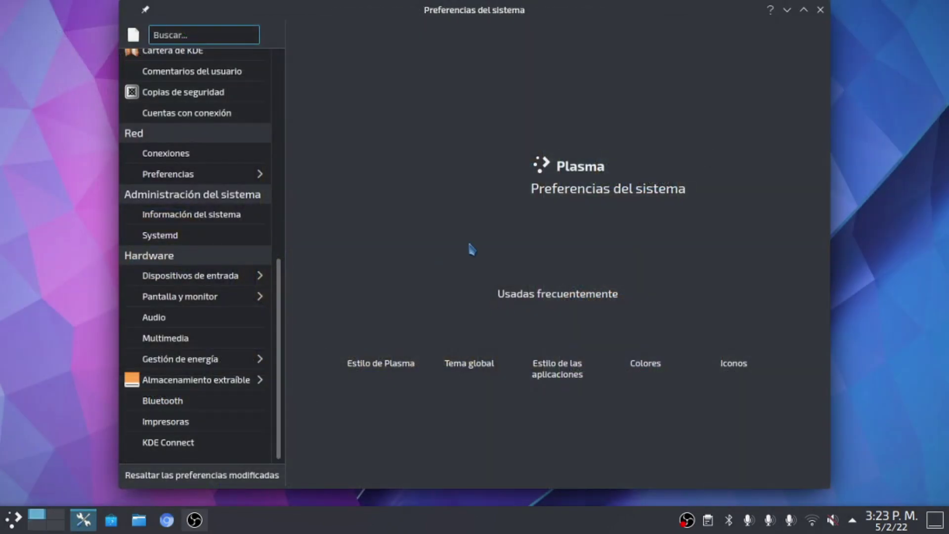
Step: Maximize the Preferencias del sistema window and close it
mouse_move(698, 17)
left_mouse_down()
mouse_move(525, 198)
mouse_move(517, 80)
mouse_move(695, 36)
mouse_move(681, 54)
mouse_move(760, 20)
mouse_move(607, 77)
mouse_move(690, 4)
left_mouse_up()
left_click(940, 10)
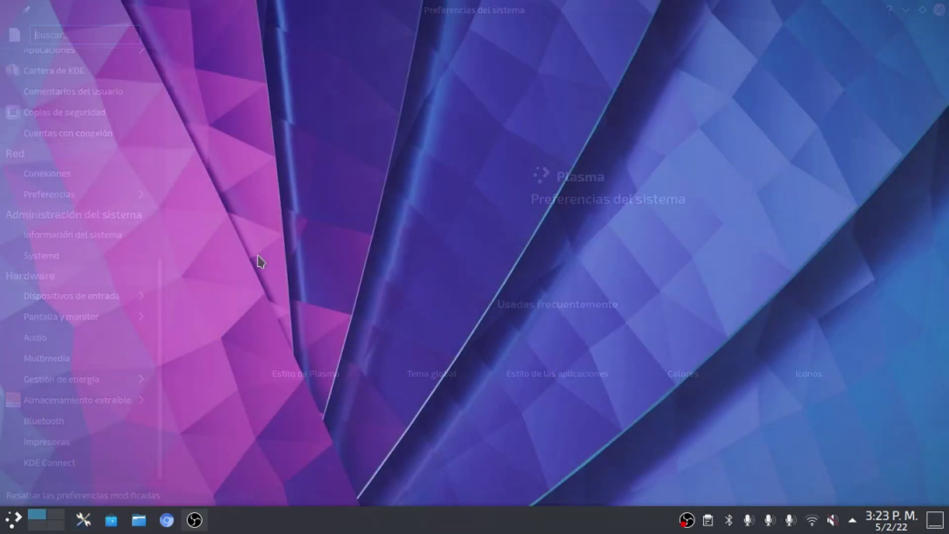
Step: Search the application launcher for "moni", clear and repeat the search, and close the launcher
key("super")
type("moni")
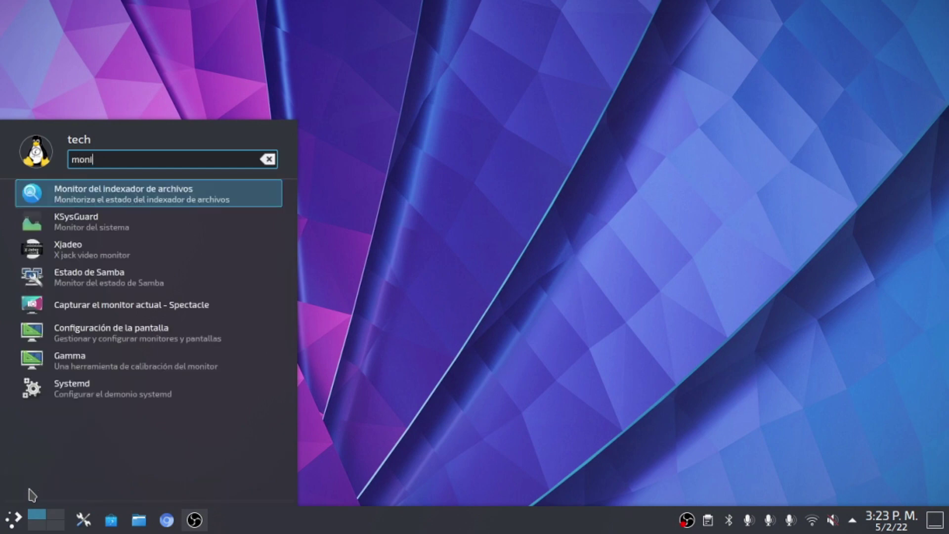
key("BackSpace")
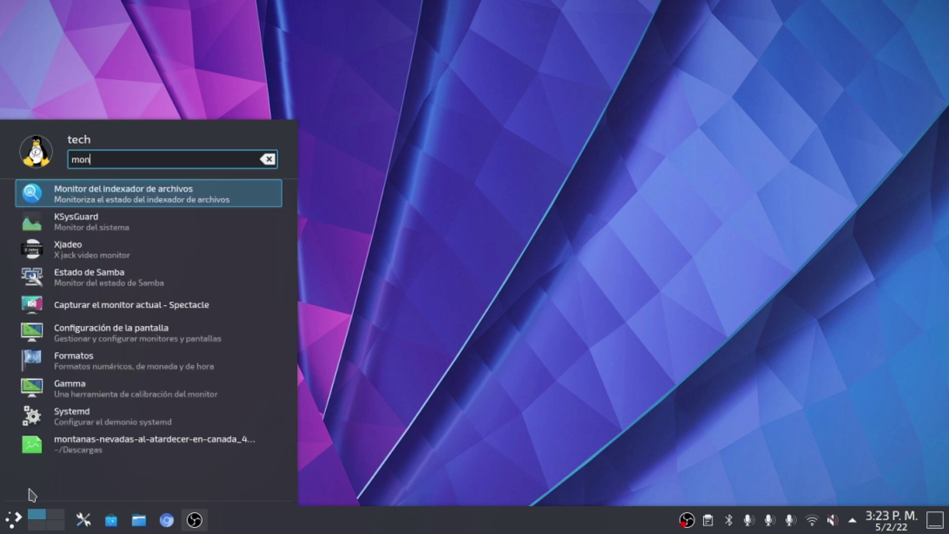
key("BackSpace")
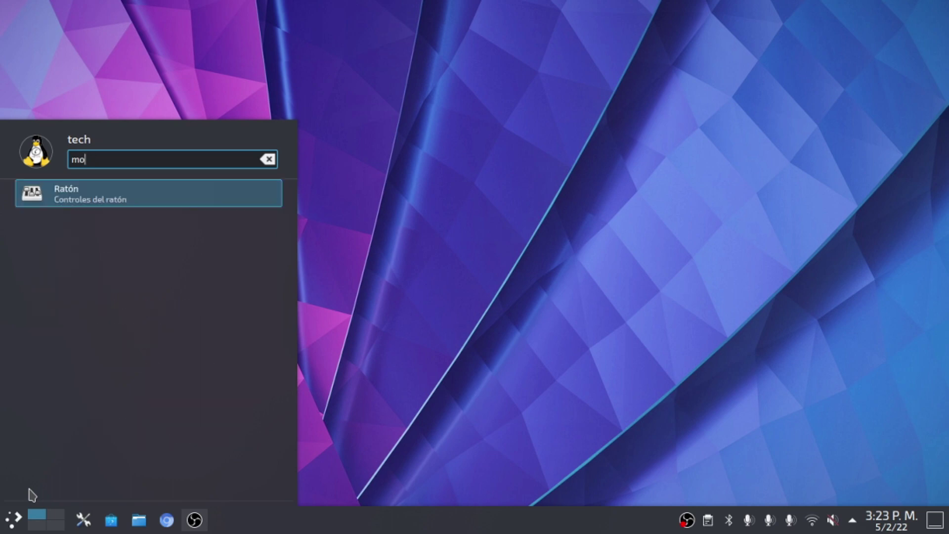
key("BackSpace")
key("BackSpace")
type("moni")
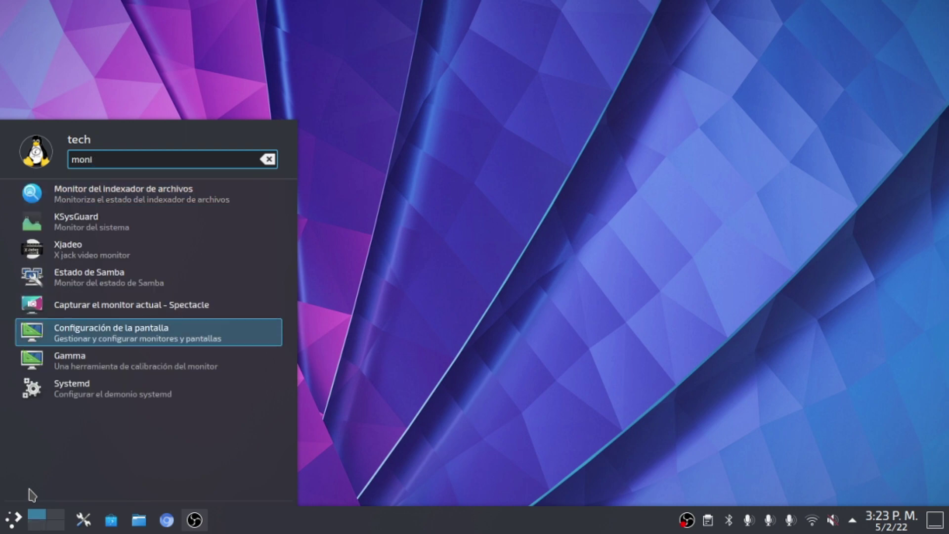
key("Escape")
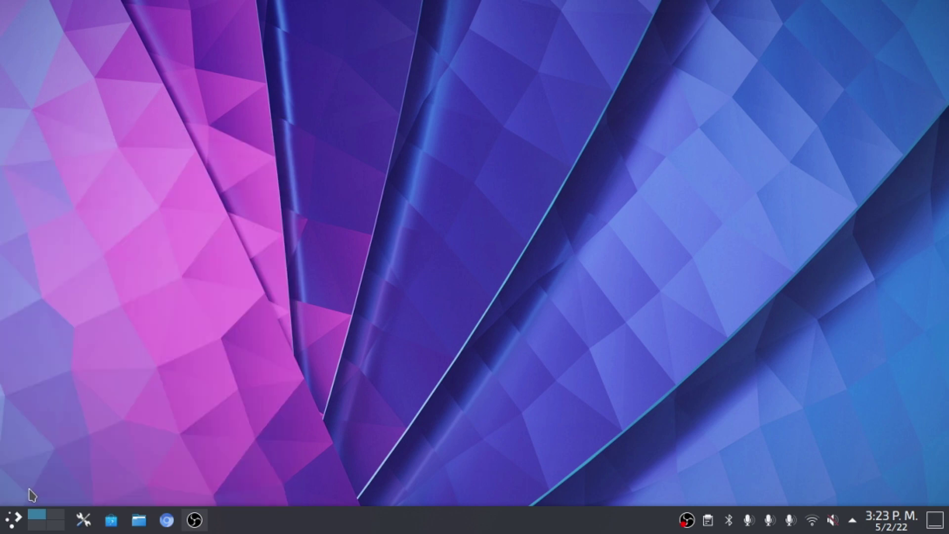
Step: Browse the Sistema category of the application launcher and open Centro de información
key("super")
scroll(31, 495, "down", 3)
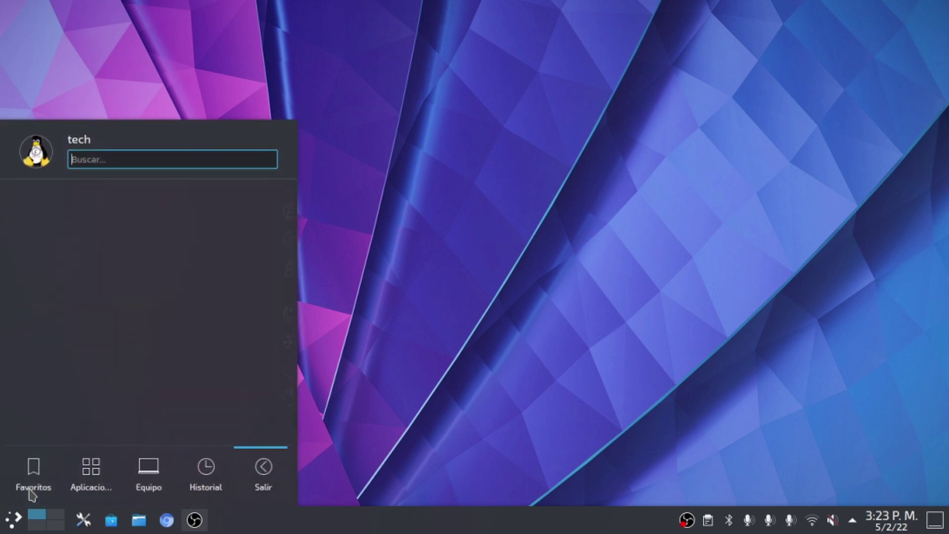
scroll(144, 405, "down", 2)
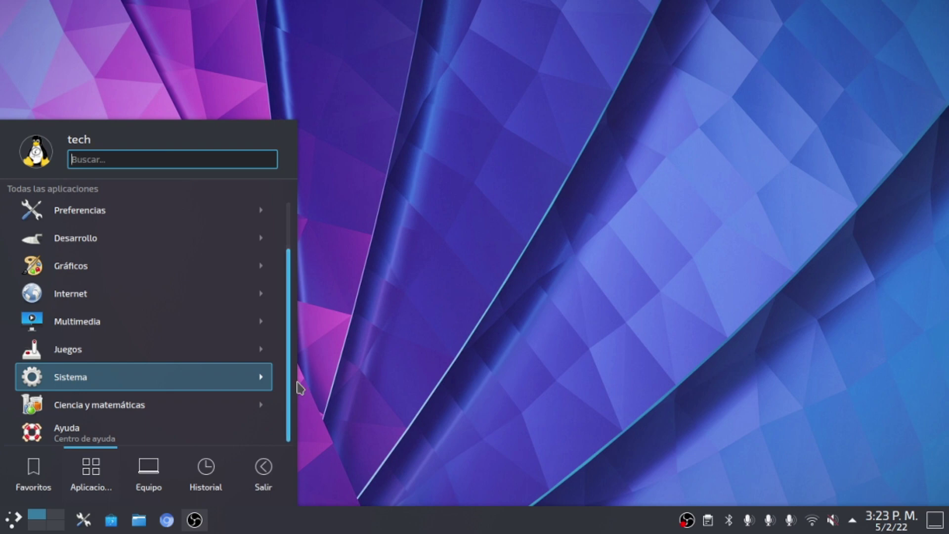
key("Right")
scroll(297, 386, "down", 5)
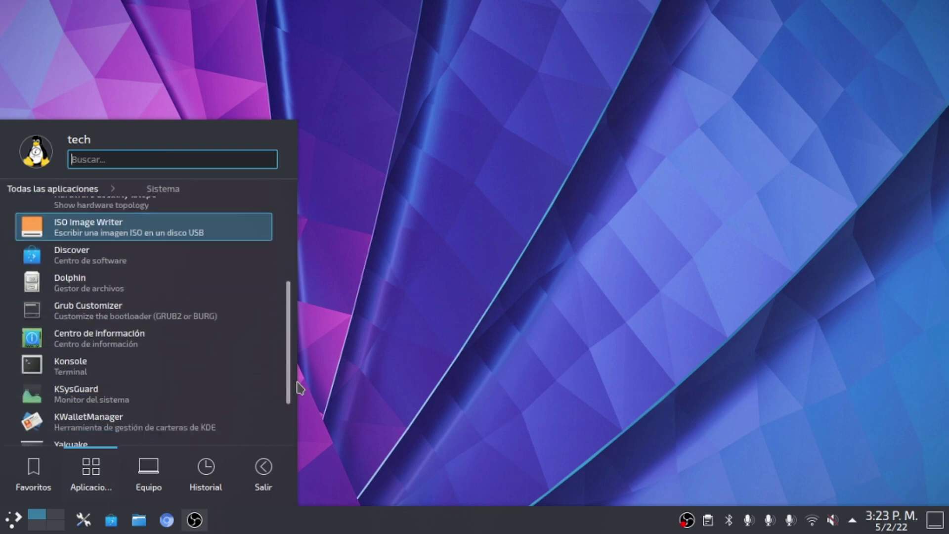
key("Down")
key("Down")
key("Down")
key("Down")
key("Down")
key("Up")
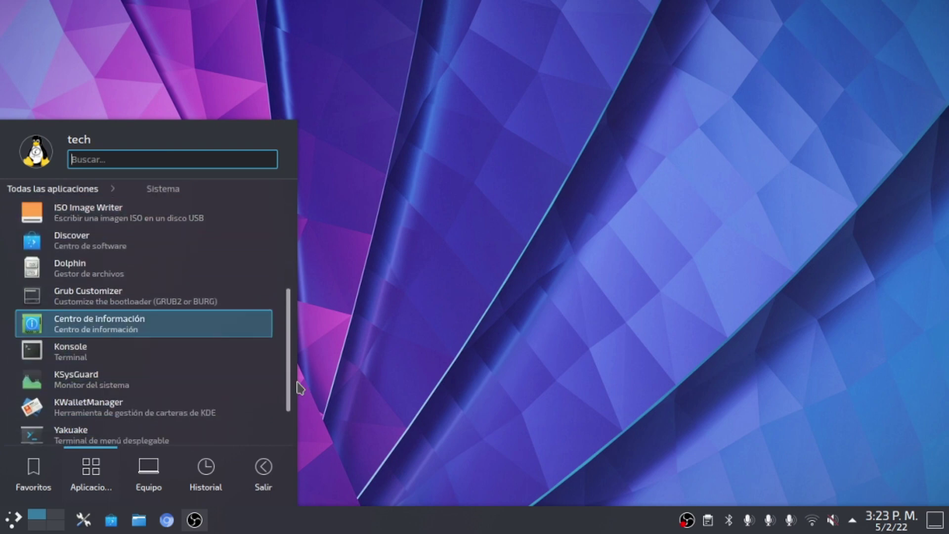
left_click(111, 326)
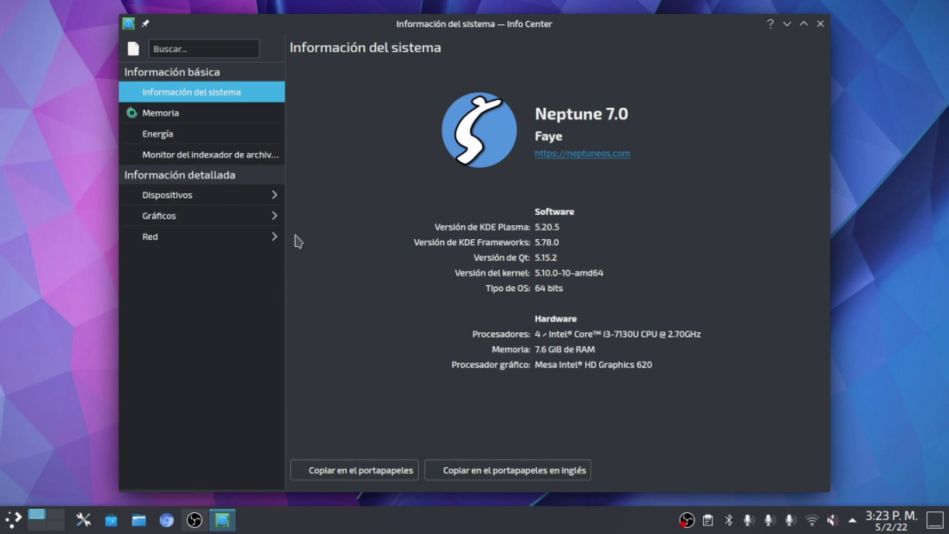
Step: View the Memoria, Gráficos, Dispositivos and Energía pages of the information center and close it
left_click(223, 115)
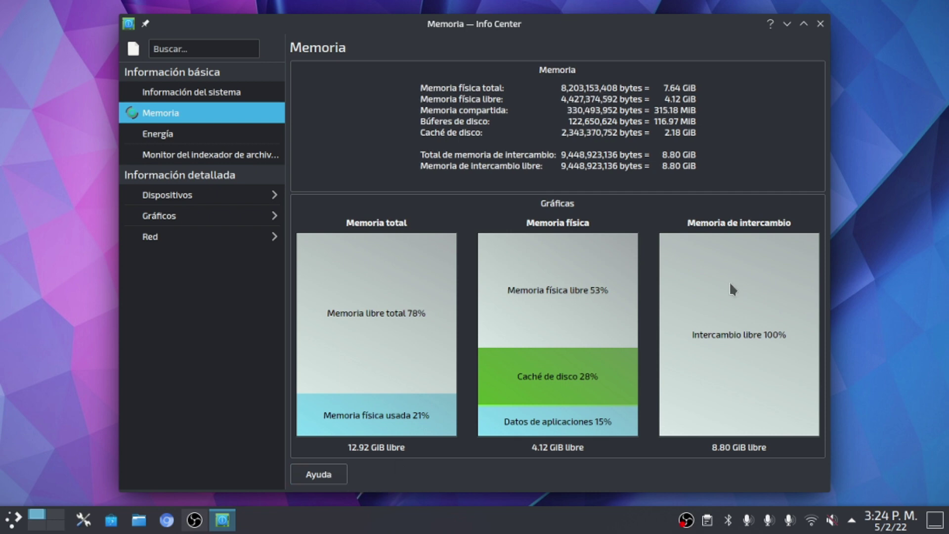
left_click(238, 223)
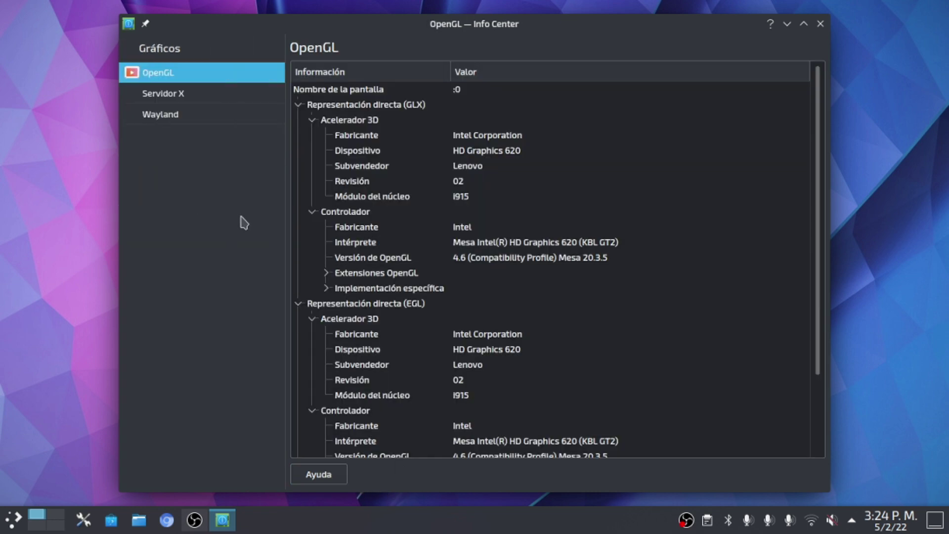
left_click(150, 40)
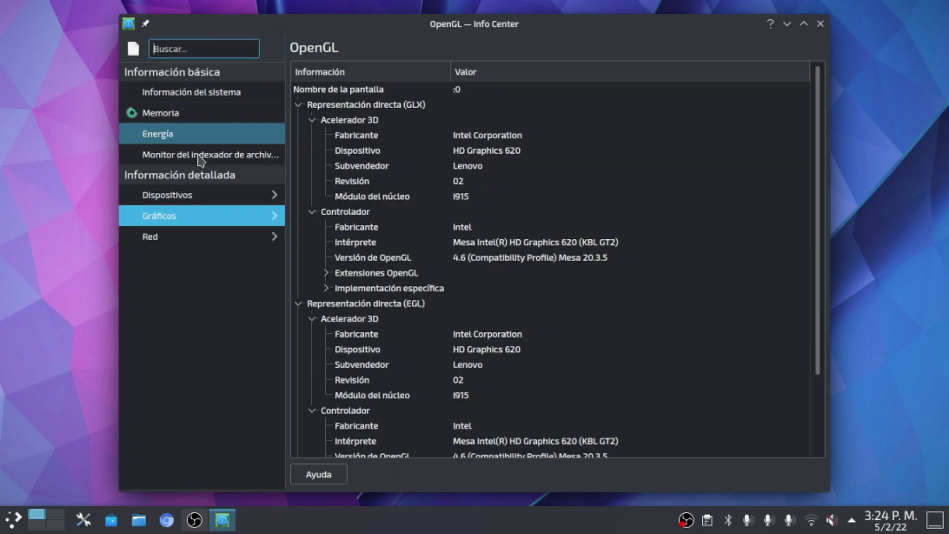
left_click(198, 194)
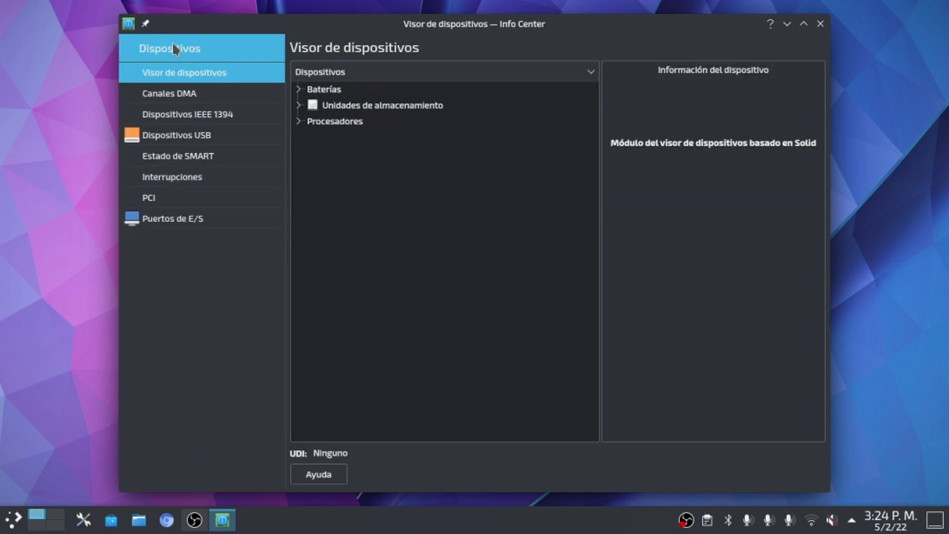
left_click(146, 48)
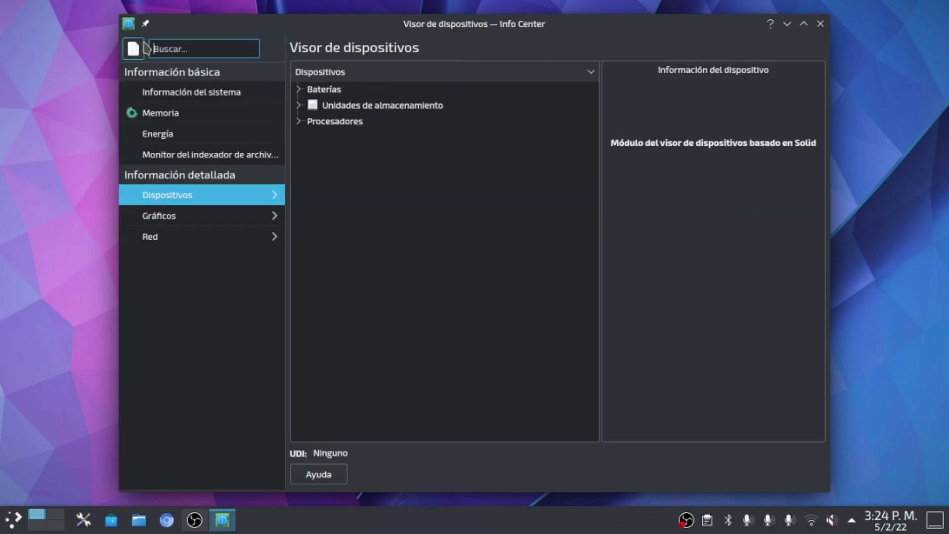
left_click(199, 134)
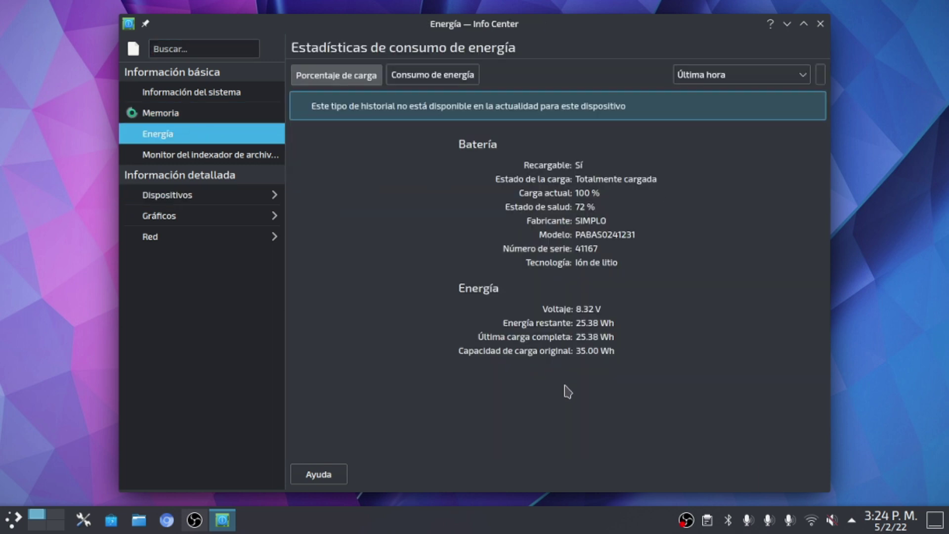
left_click(820, 24)
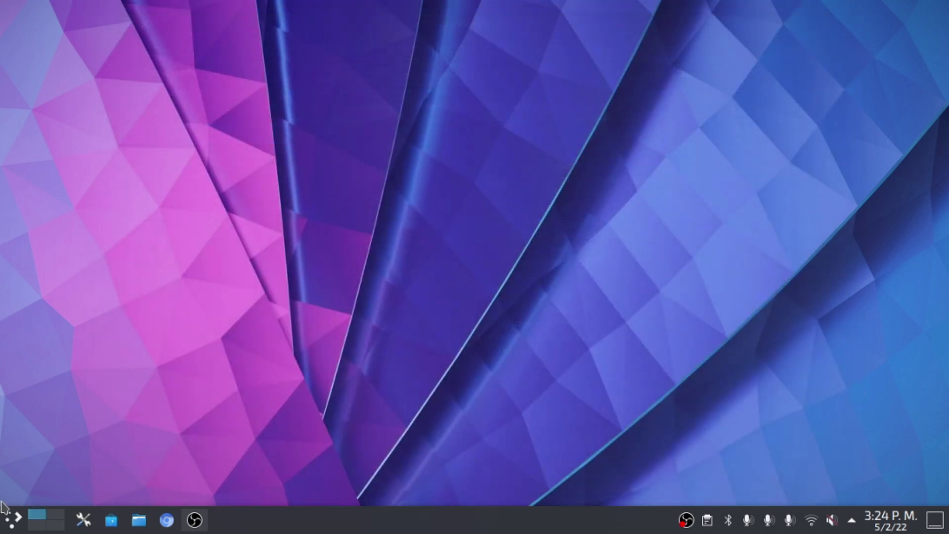
Step: Open Discover from the application launcher and look through its Destacados list
left_click(4, 510)
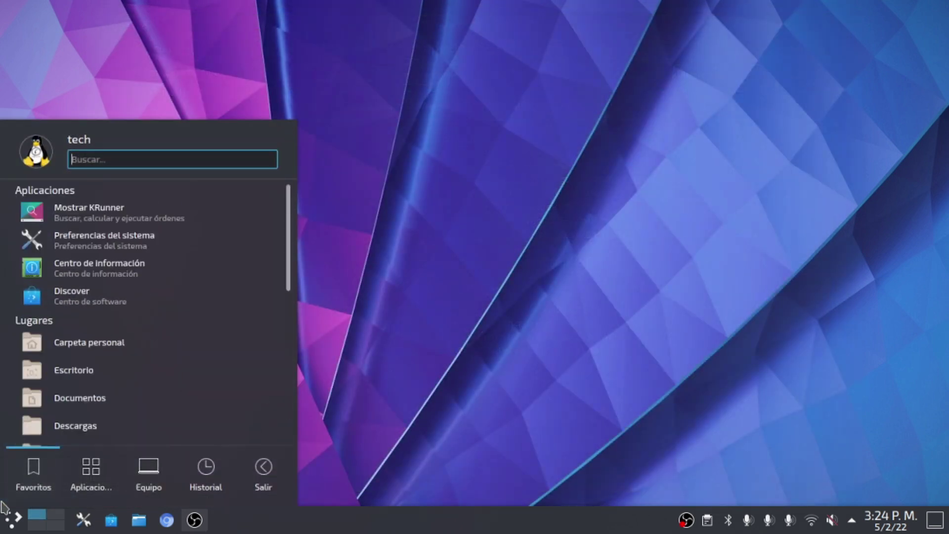
key("Right")
key("Right")
left_click(61, 305)
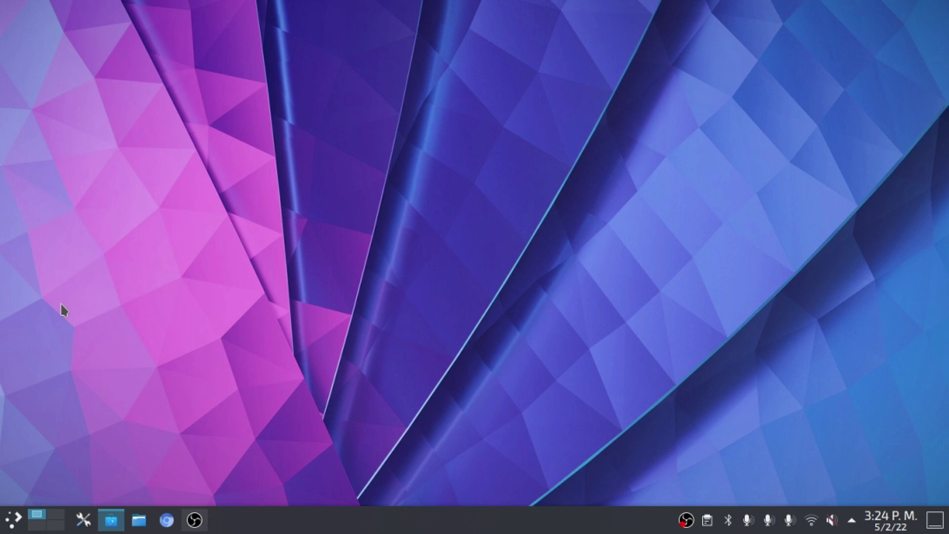
scroll(469, 316, "down", 3)
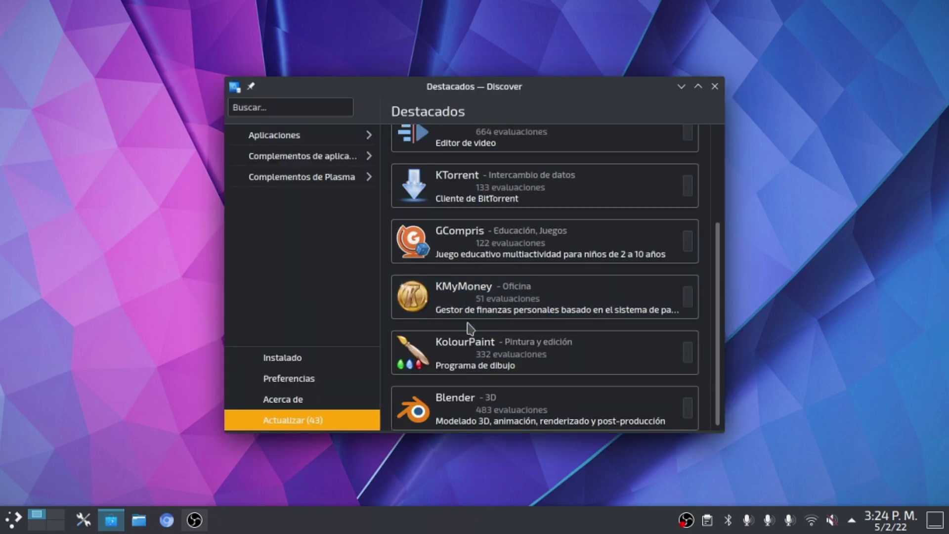
scroll(469, 327, "up", 3)
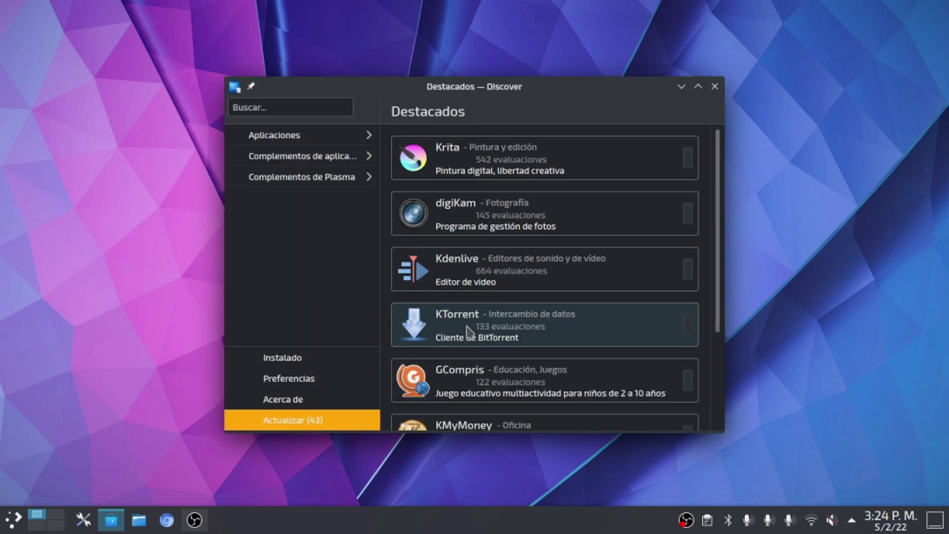
Step: Open the Aplicaciones category in Discover and look through the listed programs
left_click(349, 148)
scroll(436, 315, "down", 15)
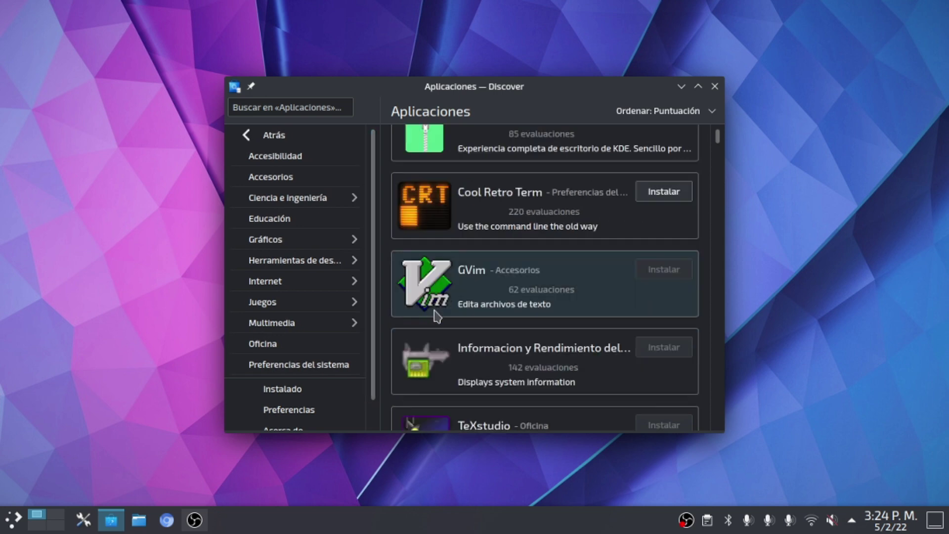
scroll(436, 316, "down", 4)
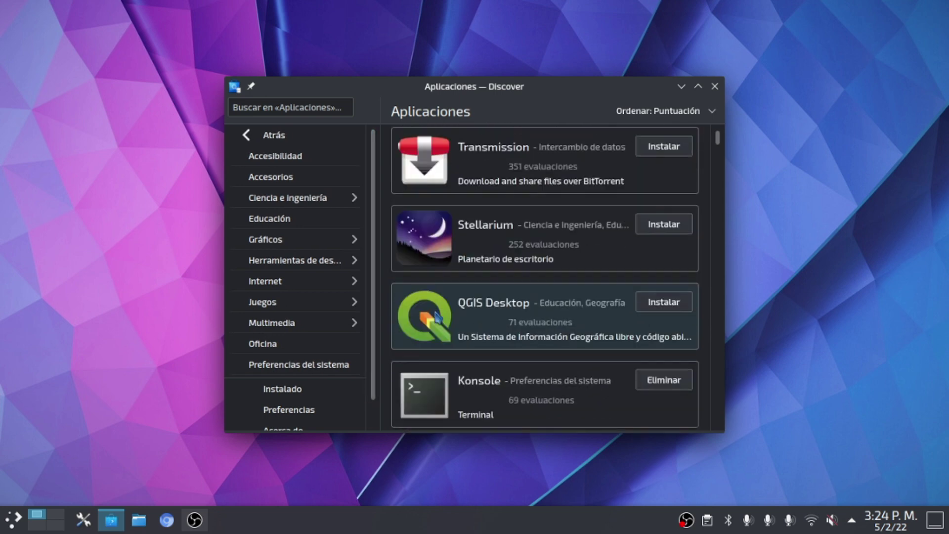